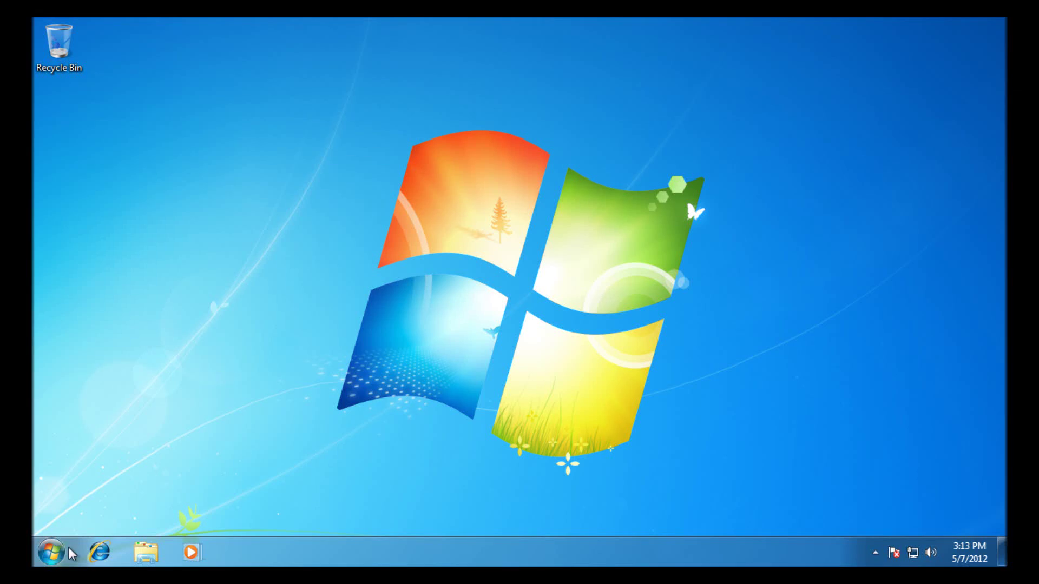
- Open Indexing Options from a Start search for 'index', review the indexed locations unchanged, then close it
left_click(52, 552)
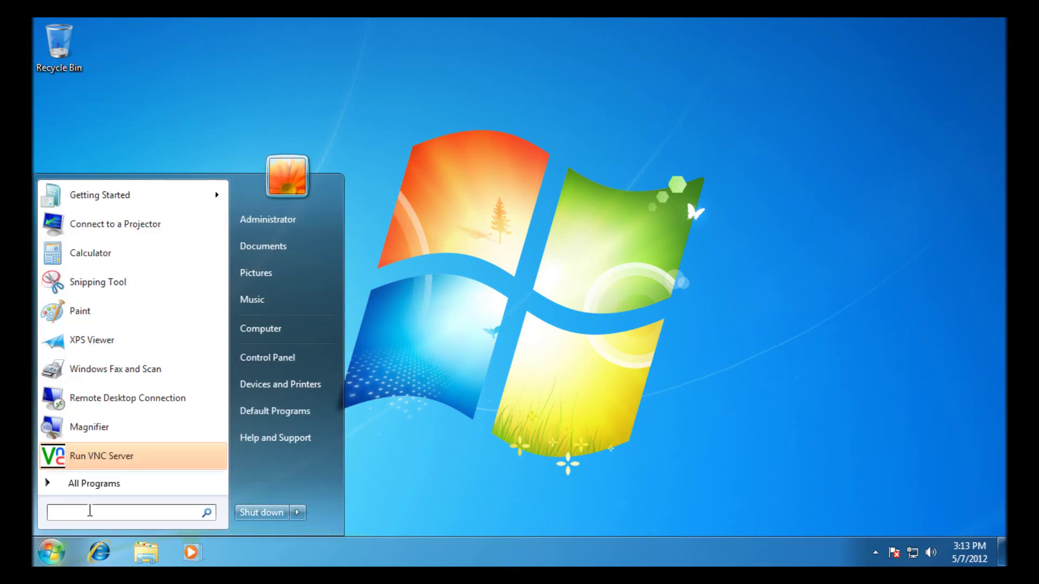
type("index")
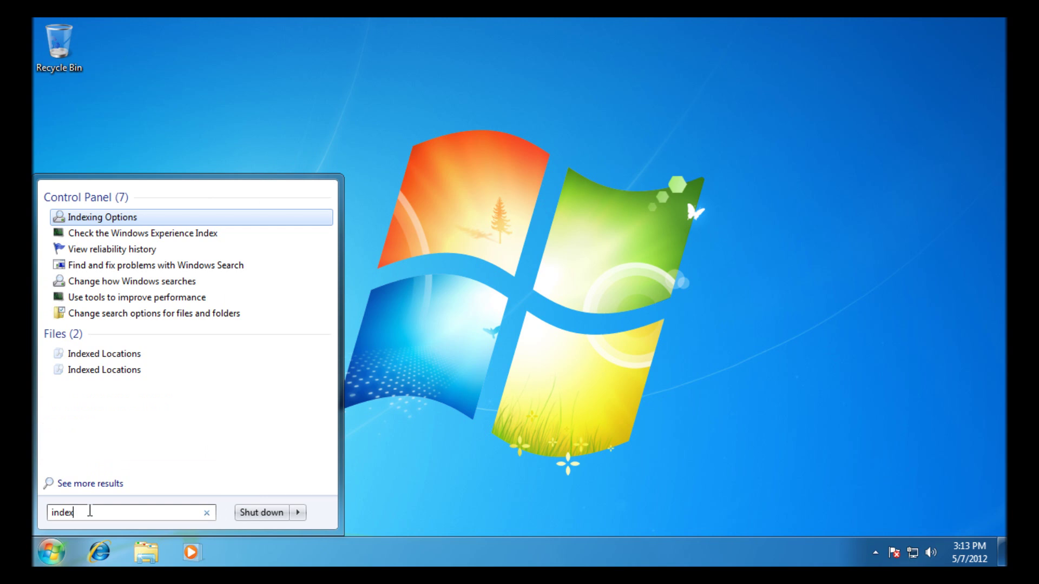
key("Return")
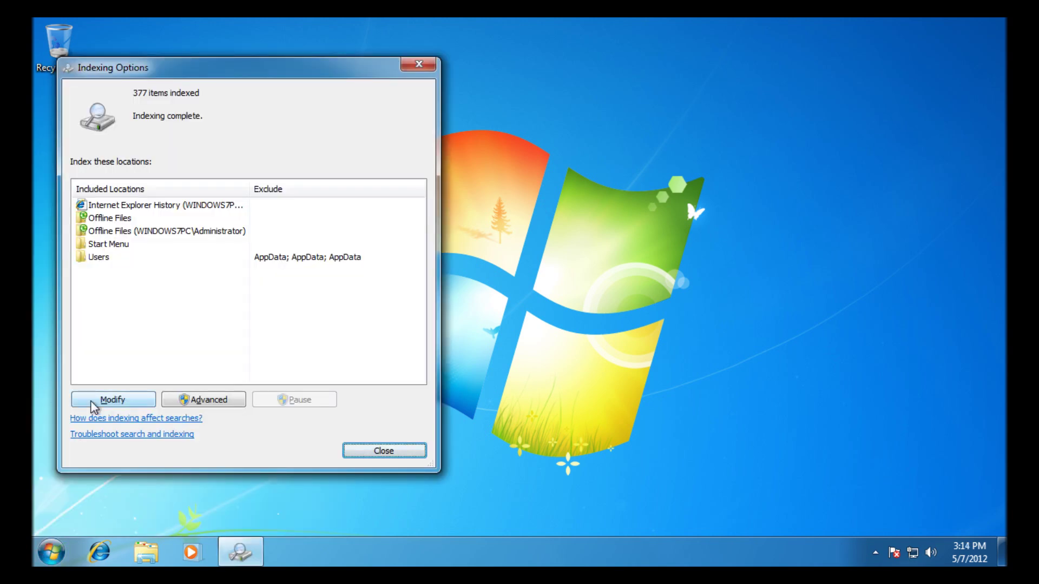
left_click(109, 403)
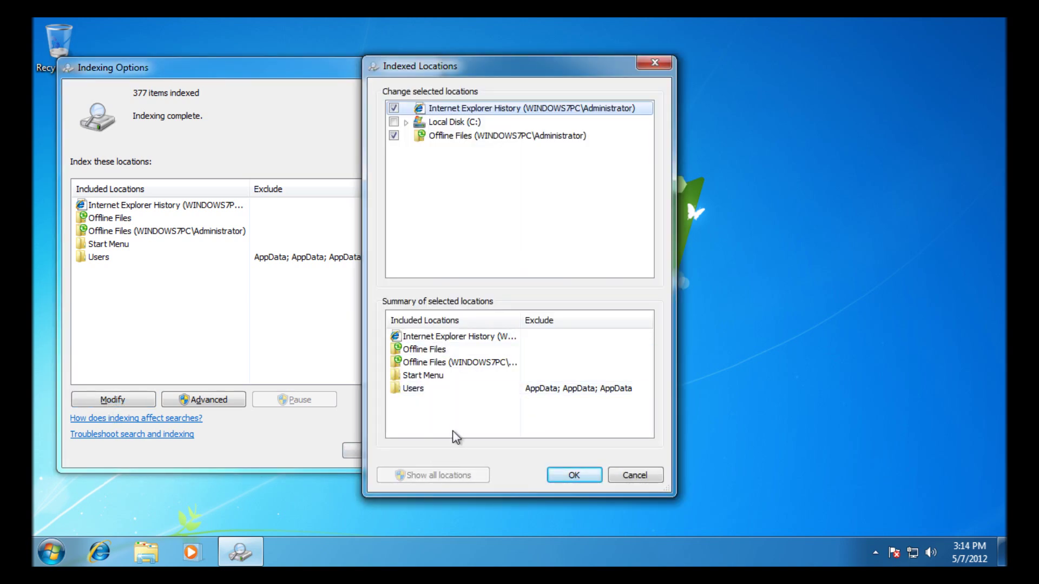
left_click(633, 474)
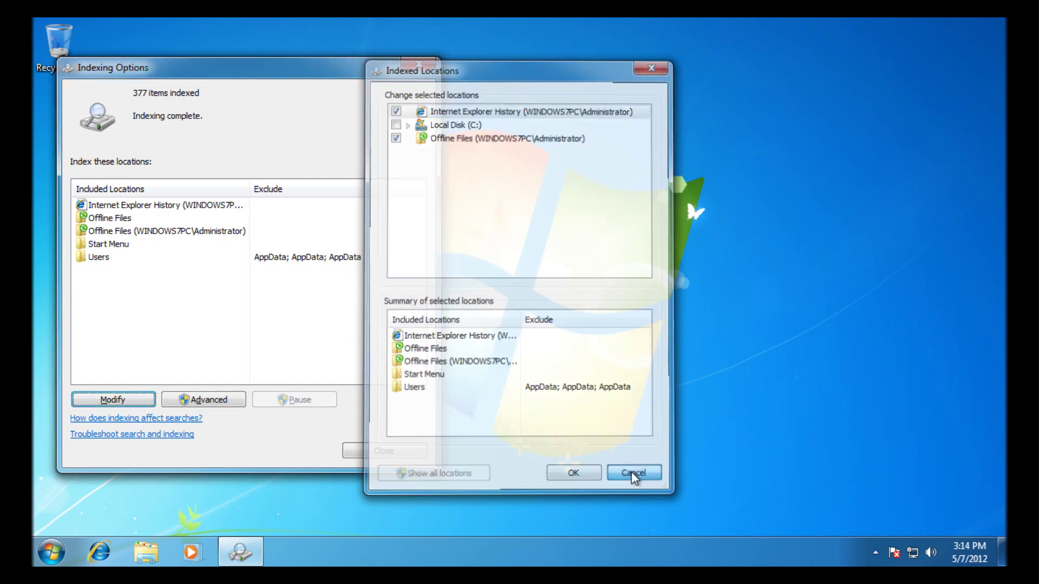
left_click(419, 66)
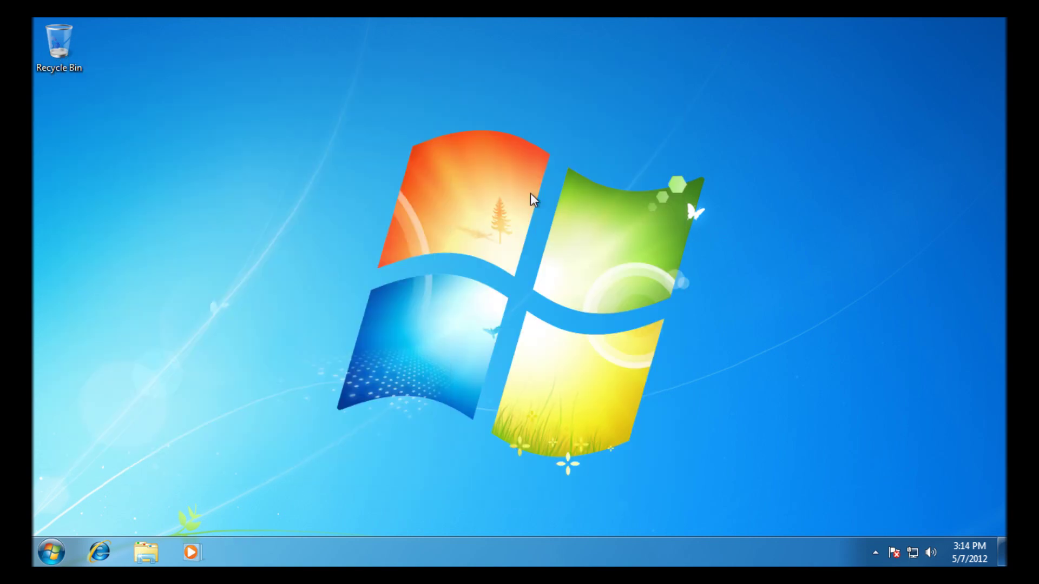
- Launch Internet Explorer and close the extra empty tab
left_click(103, 558)
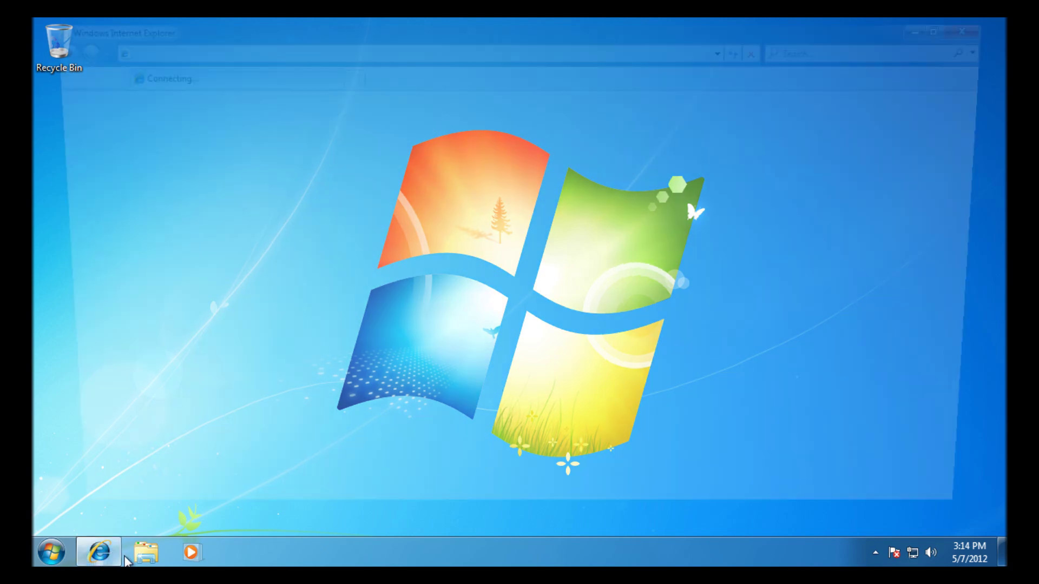
left_click(348, 49)
left_click(352, 64)
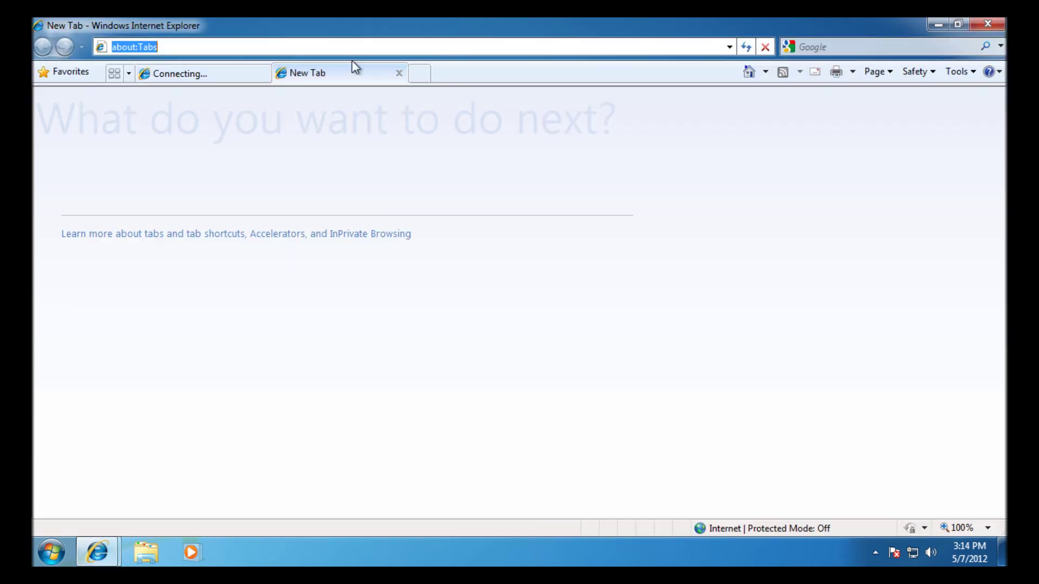
left_click(397, 72)
- Paste the Microsoft download URL into the address bar and load the Windows Desktop Search add-in page
left_click(255, 52)
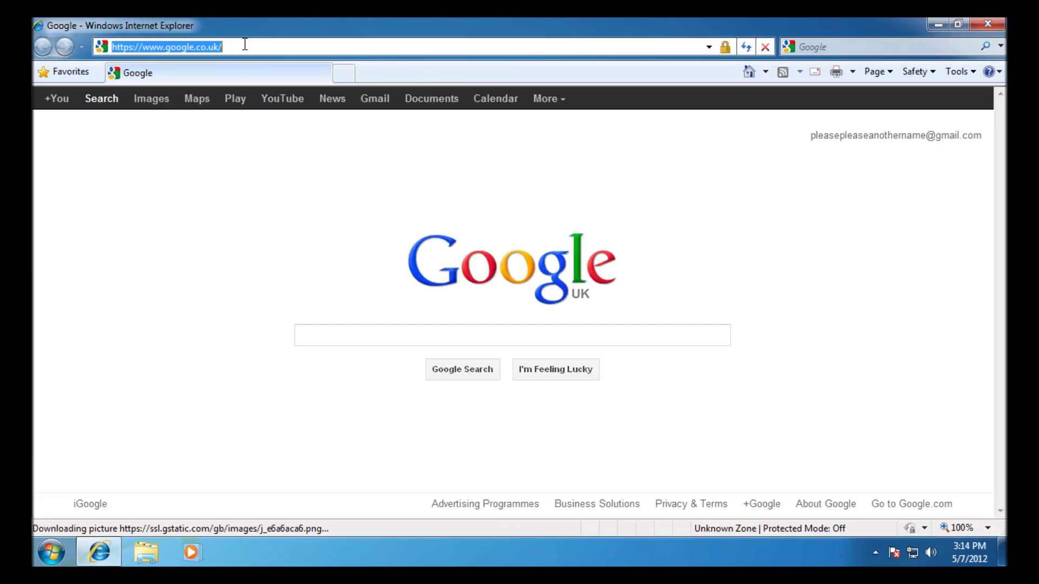
left_click(226, 52)
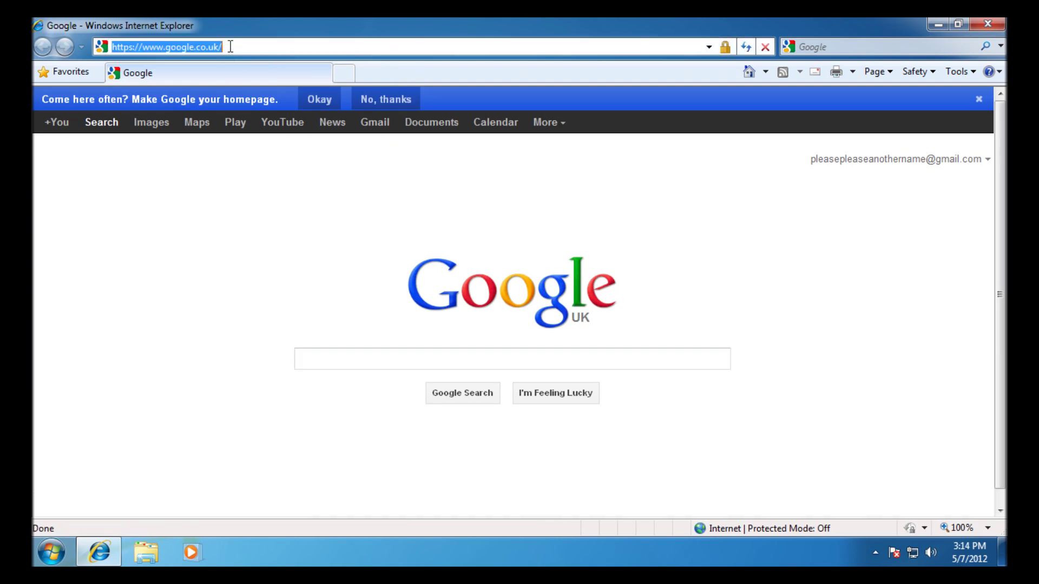
right_click(221, 46)
left_click(258, 111)
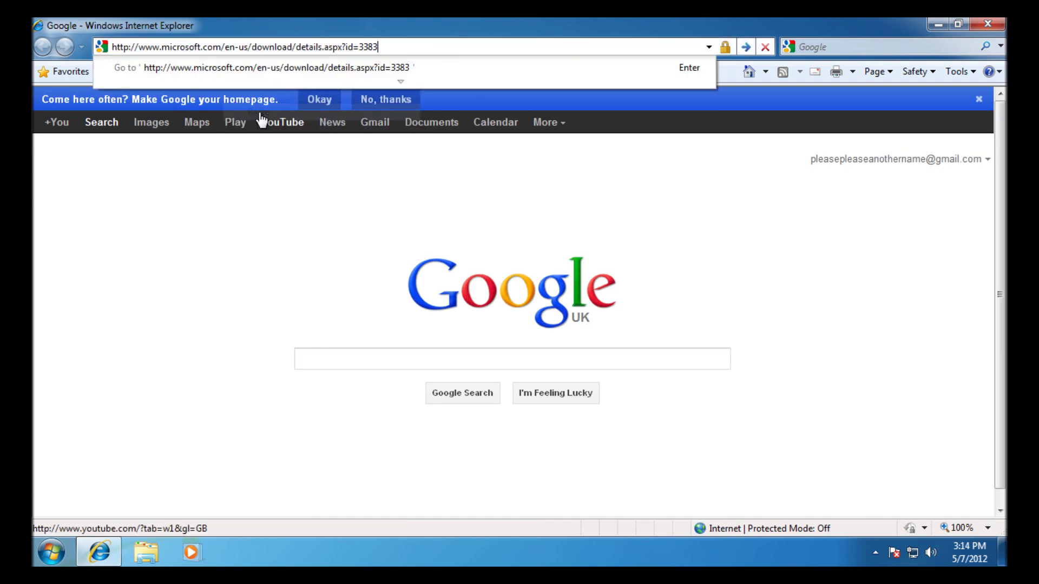
key("Return")
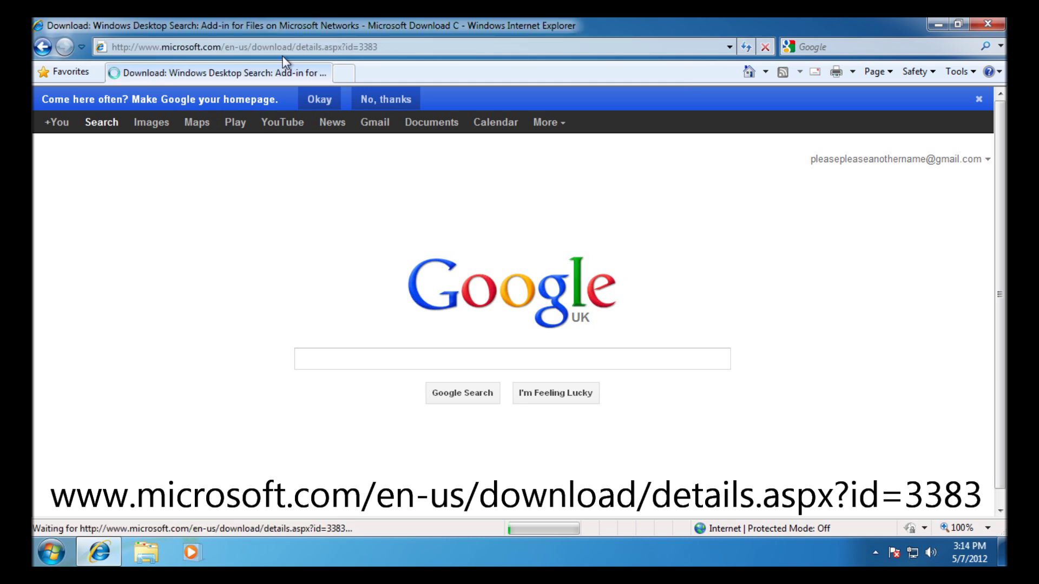
left_click(379, 46)
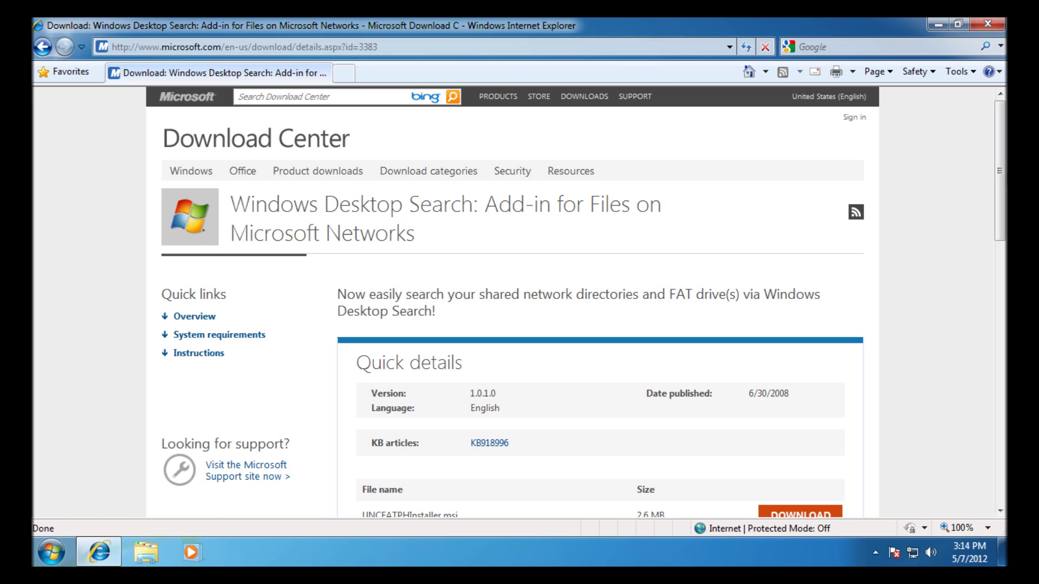
- Start the download of UNCFATPHInstaller.msi from the Download Center page
left_click_drag(1000, 173, 1000, 246)
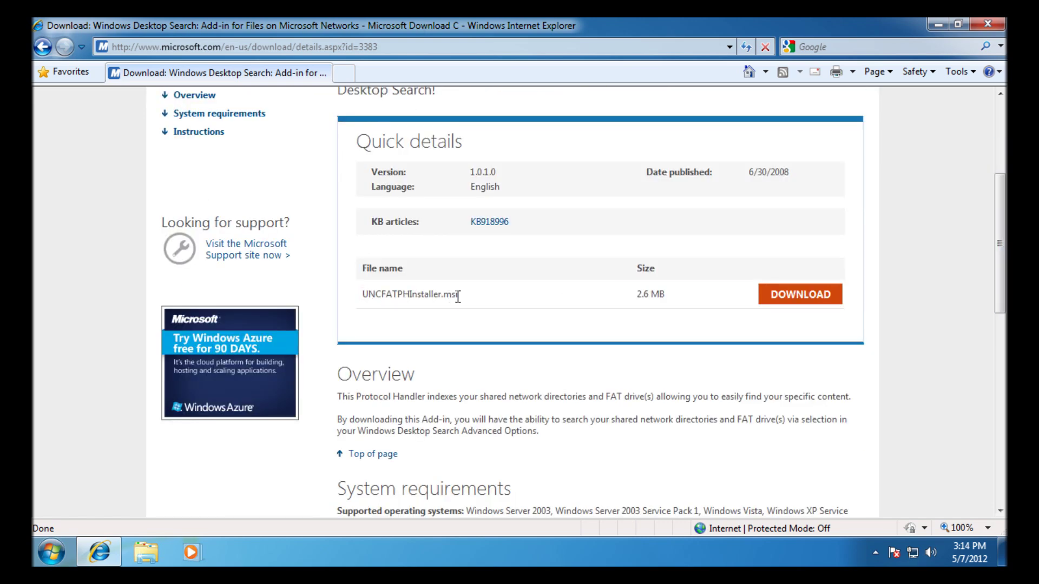
left_click(774, 306)
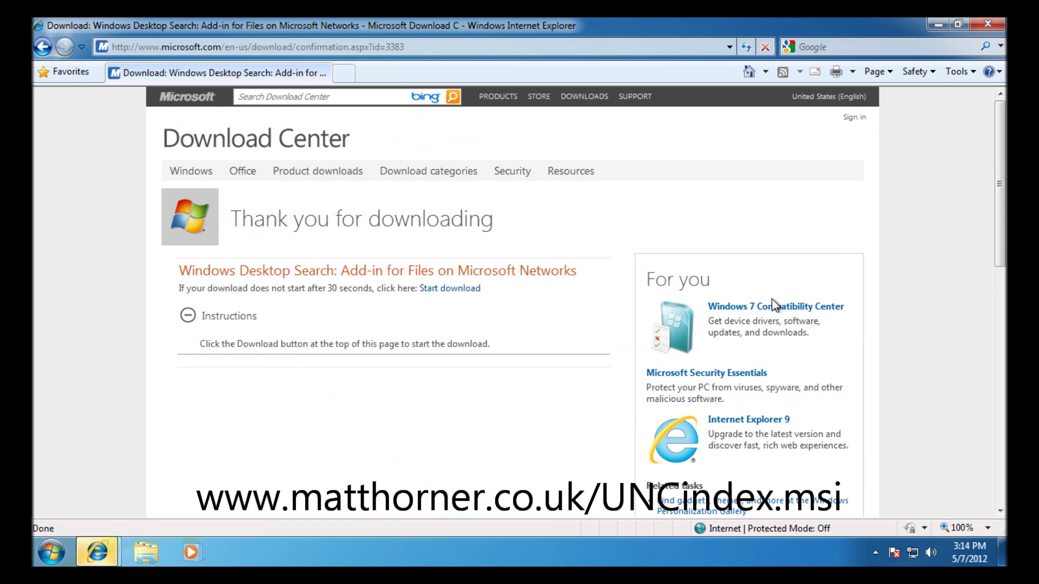
left_click(449, 289)
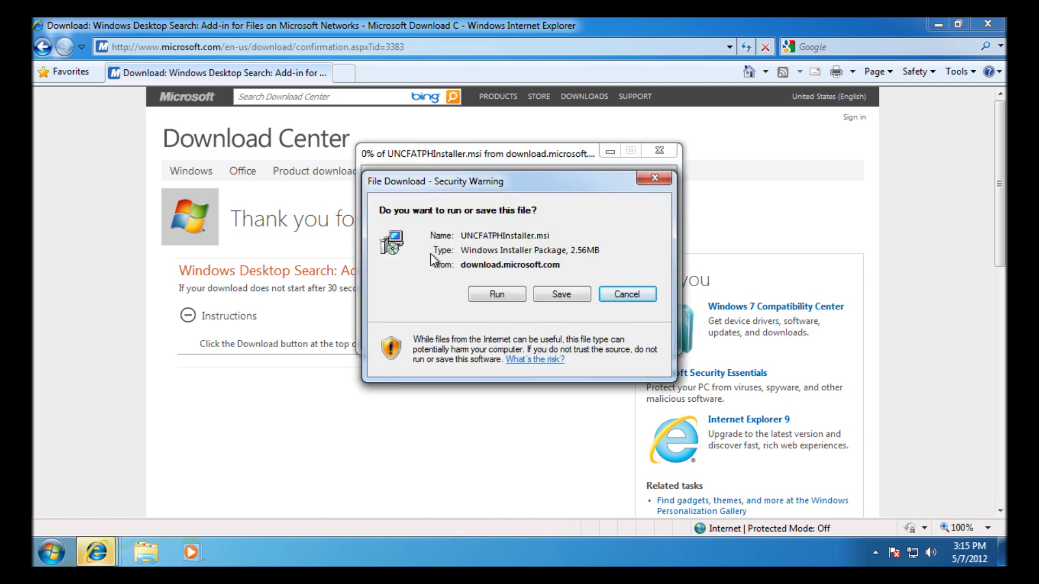
- Save UNCFATPHInstaller.msi to the Desktop
left_click(560, 295)
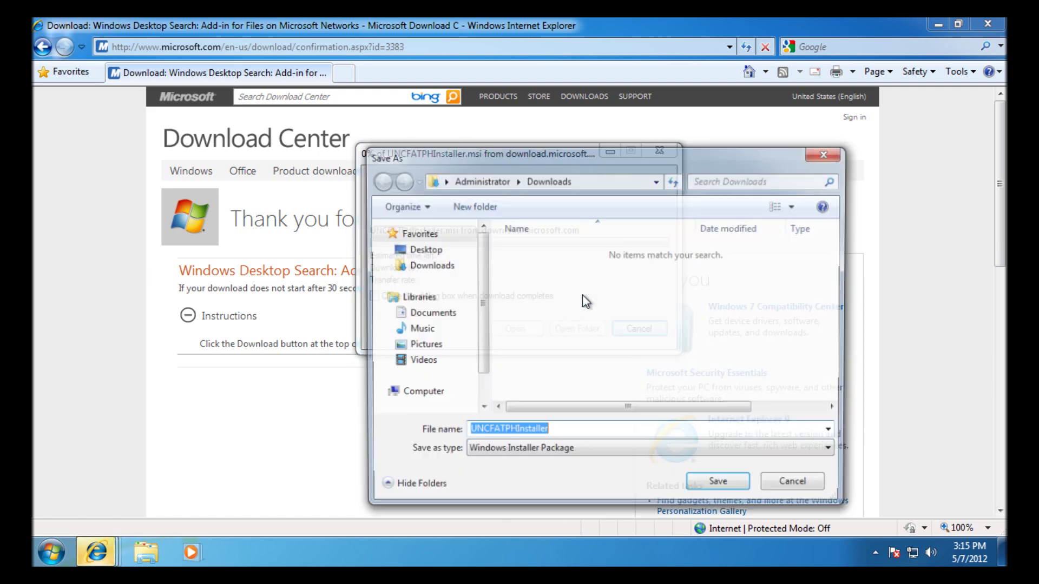
left_click(397, 245)
left_click(716, 483)
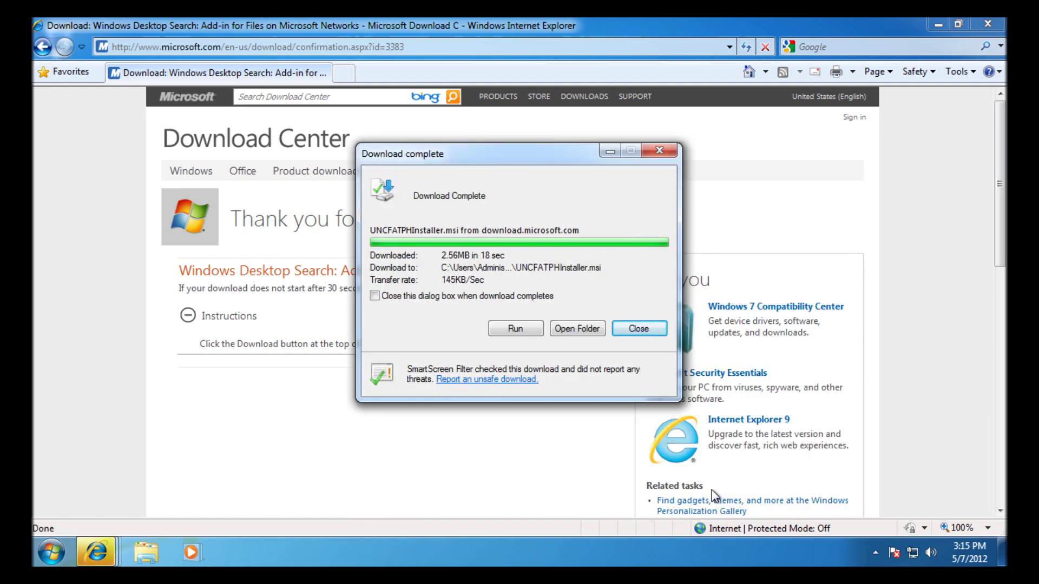
- Run the installer, accept the license, and install the network add-in to completion
left_click(515, 328)
left_click(497, 351)
left_click(595, 405)
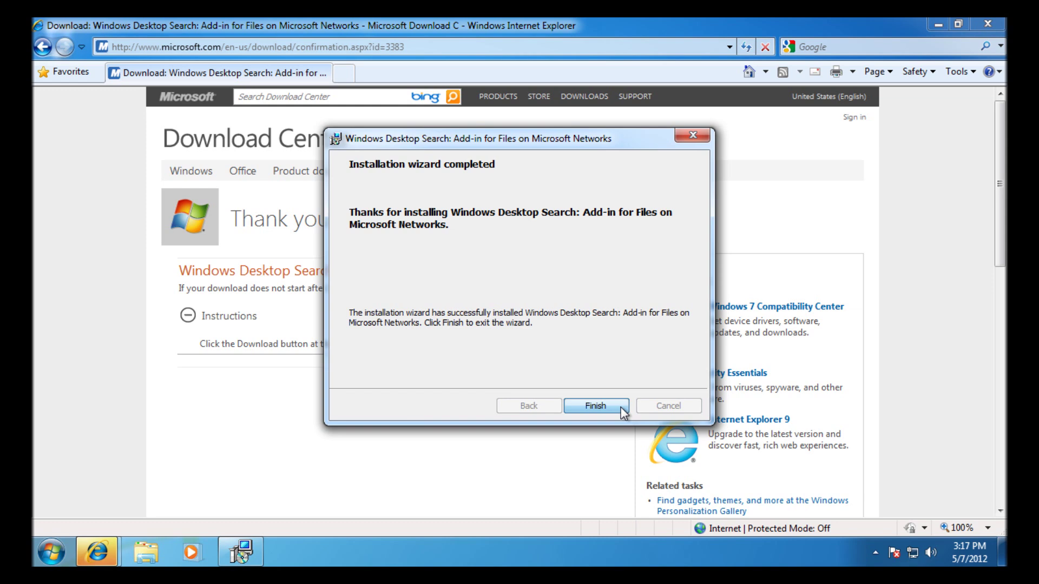
left_click(595, 406)
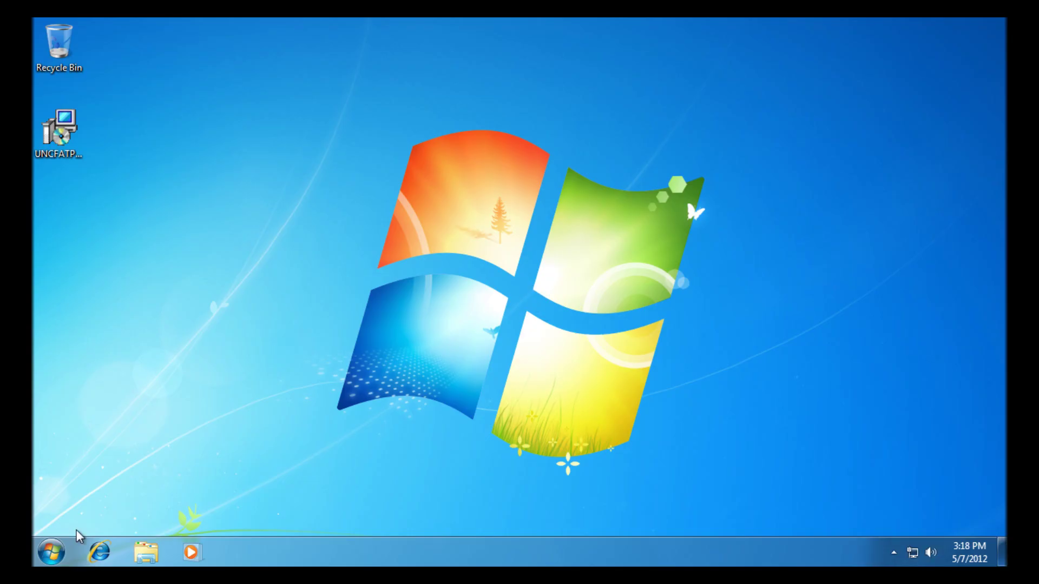
- Open the Start menu on the restarted desktop
left_click(50, 553)
- Reopen Indexing Options via a Start search for 'index', move it right, and open Advanced options
left_click(105, 511)
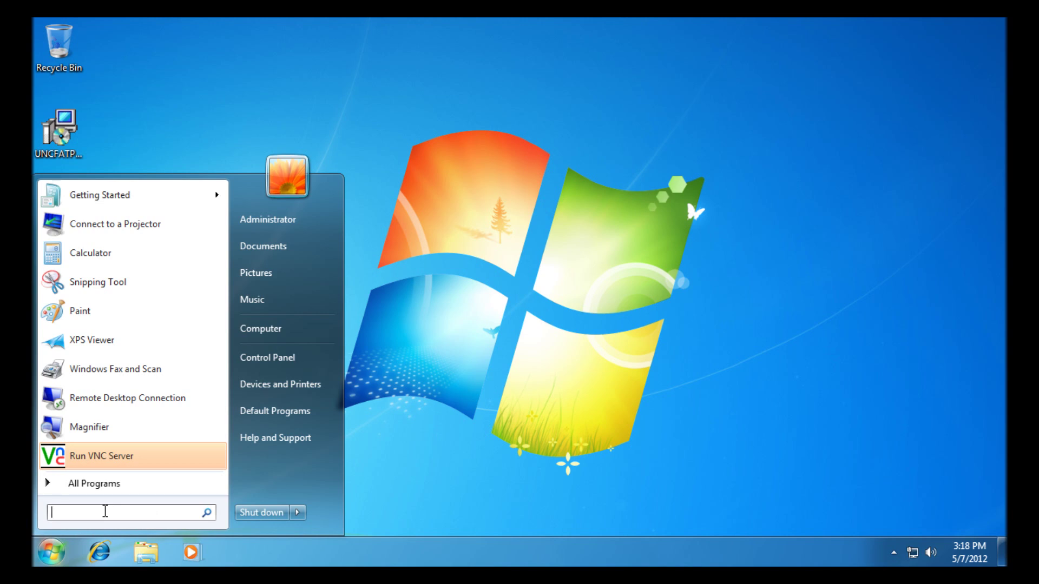
type("index")
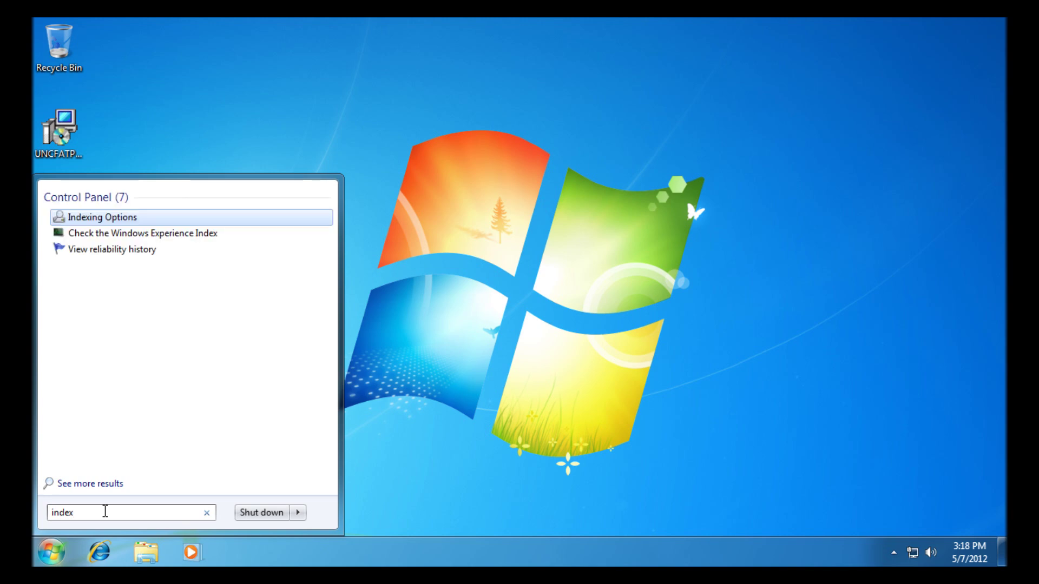
left_click(125, 219)
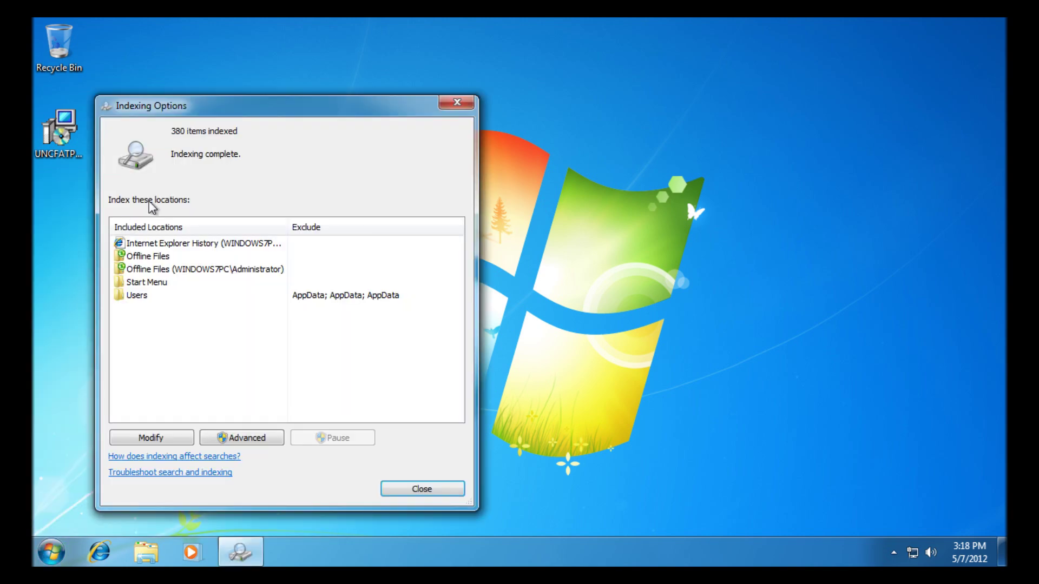
left_click_drag(236, 107, 739, 52)
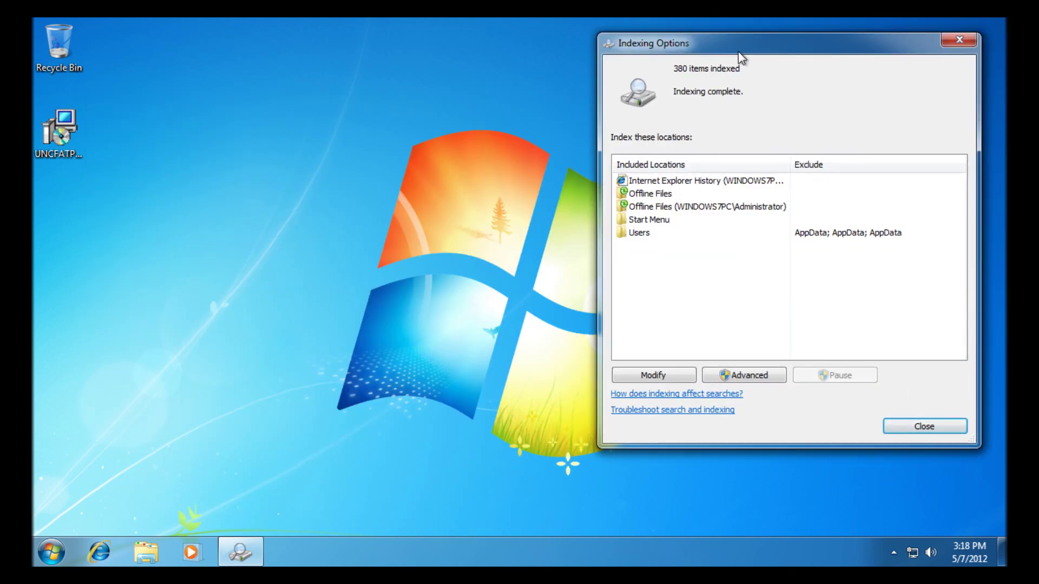
left_click(738, 378)
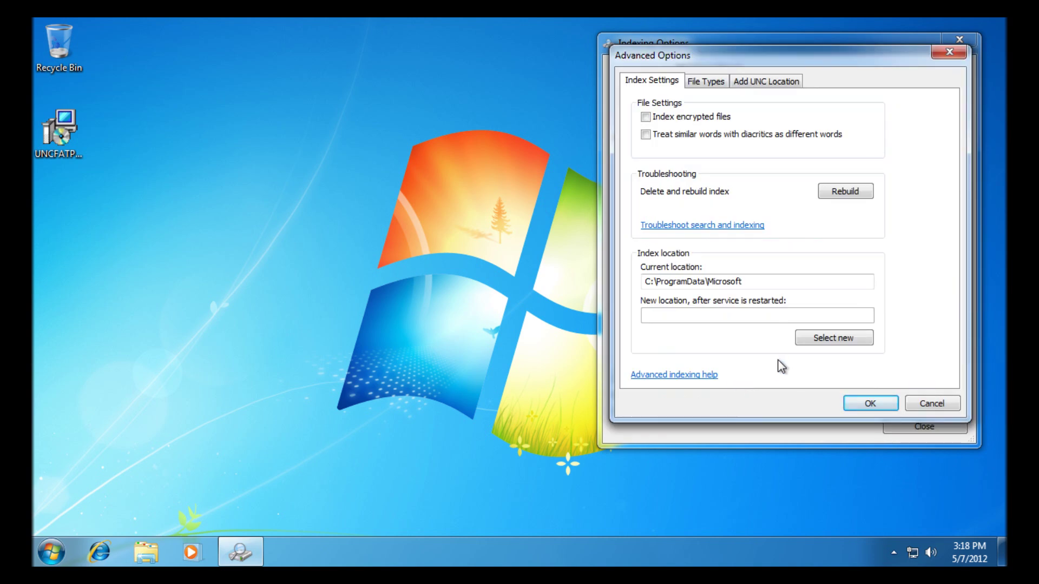
- Switch to the Add UNC Location tab and enter \\server in the Start menu search
left_click(800, 81)
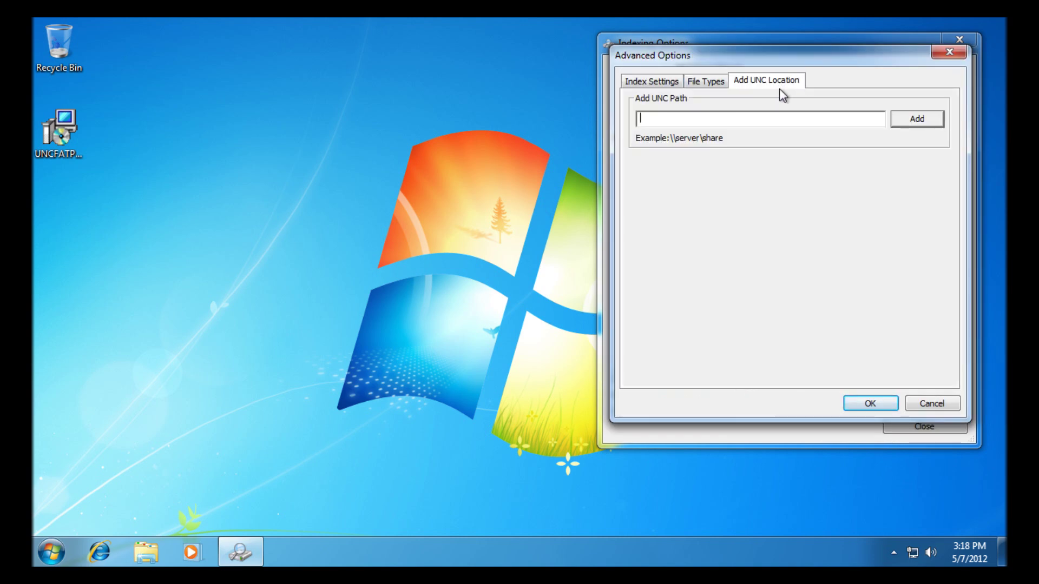
left_click(51, 551)
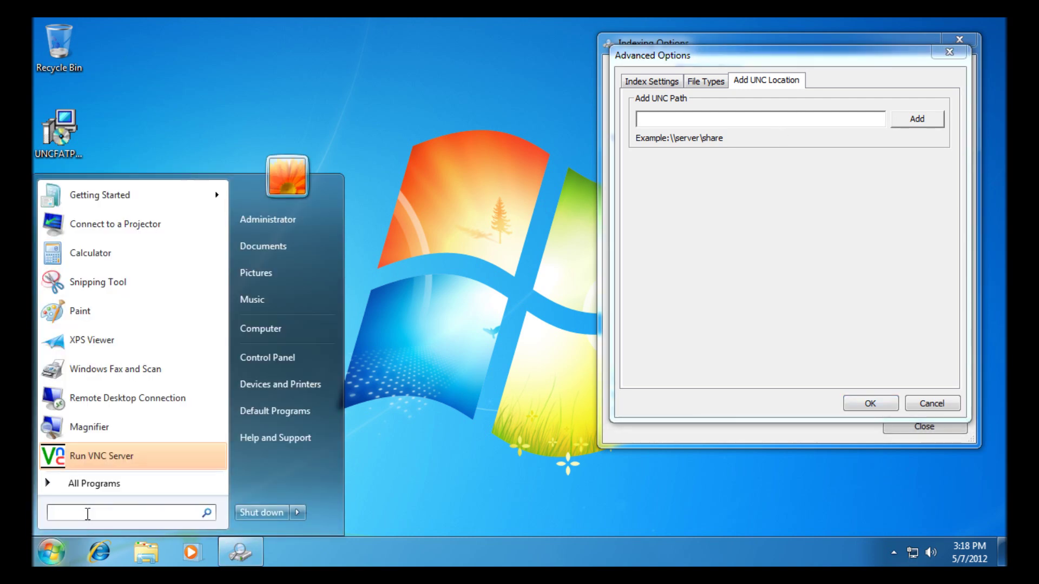
type("\\\\server")
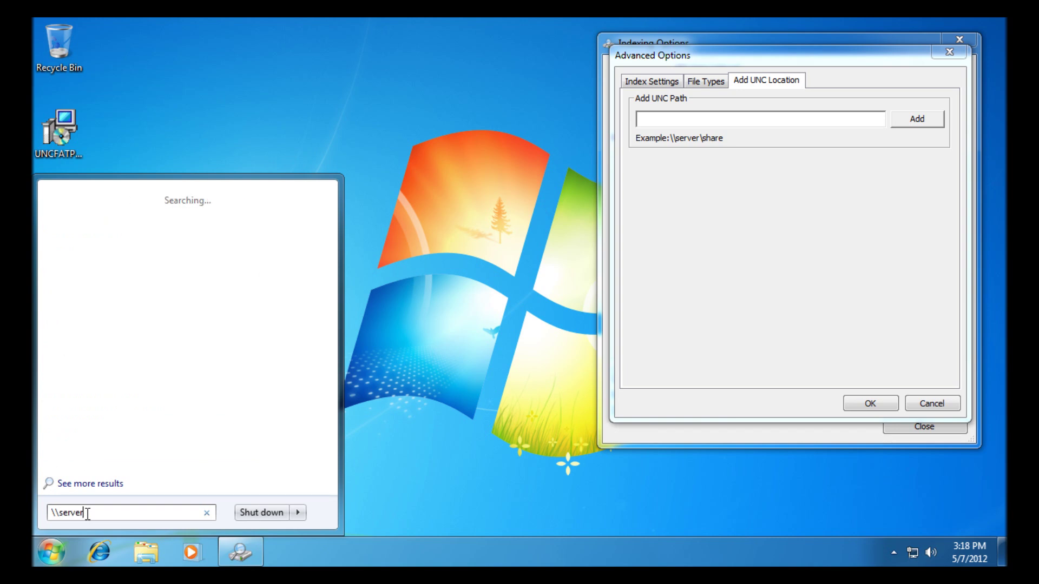
- Open \\server and enter the server administrator user name in the Windows Security prompt
key("Return")
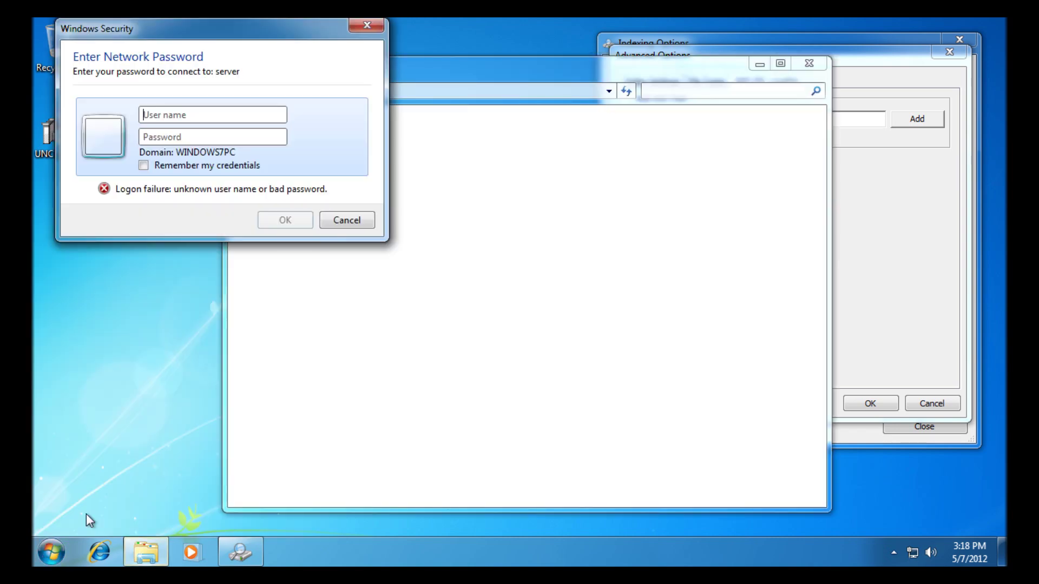
type("Serve")
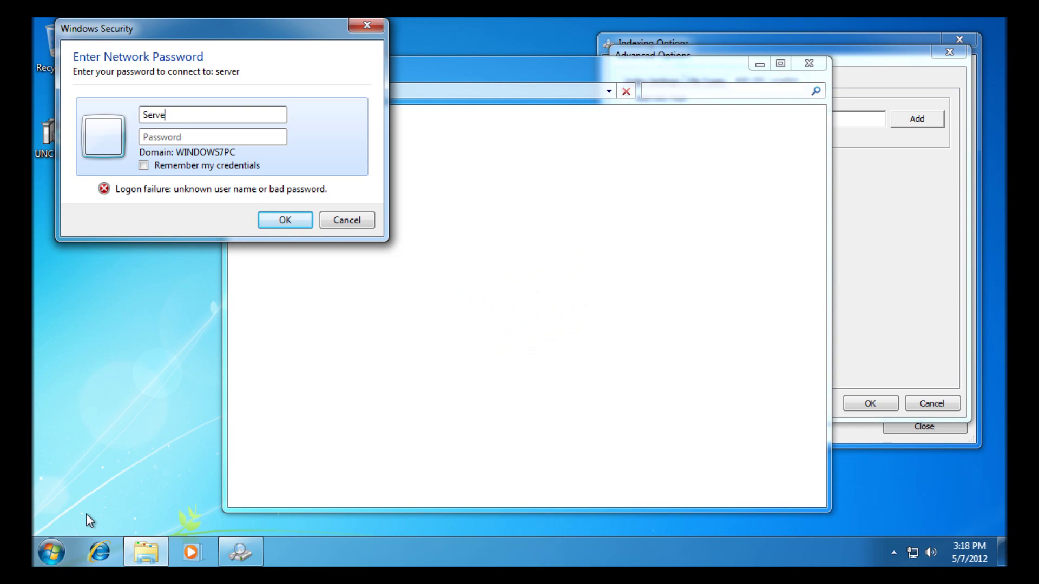
type("r\\adm")
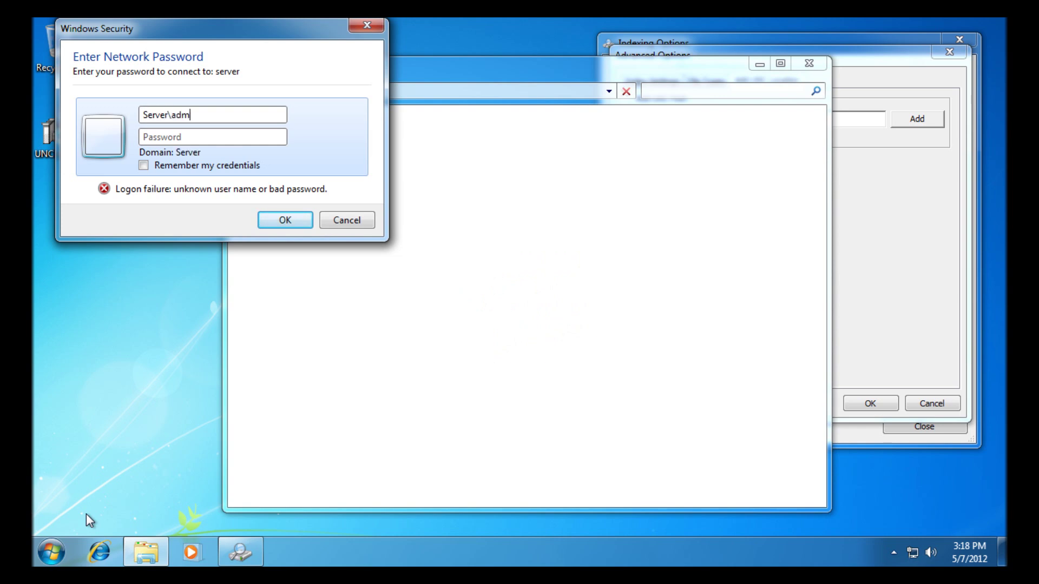
type("inistrator")
key("Tab")
- Submit the account password, then open the Backup share and its TestLocation folder
type("password1")
key("Return")
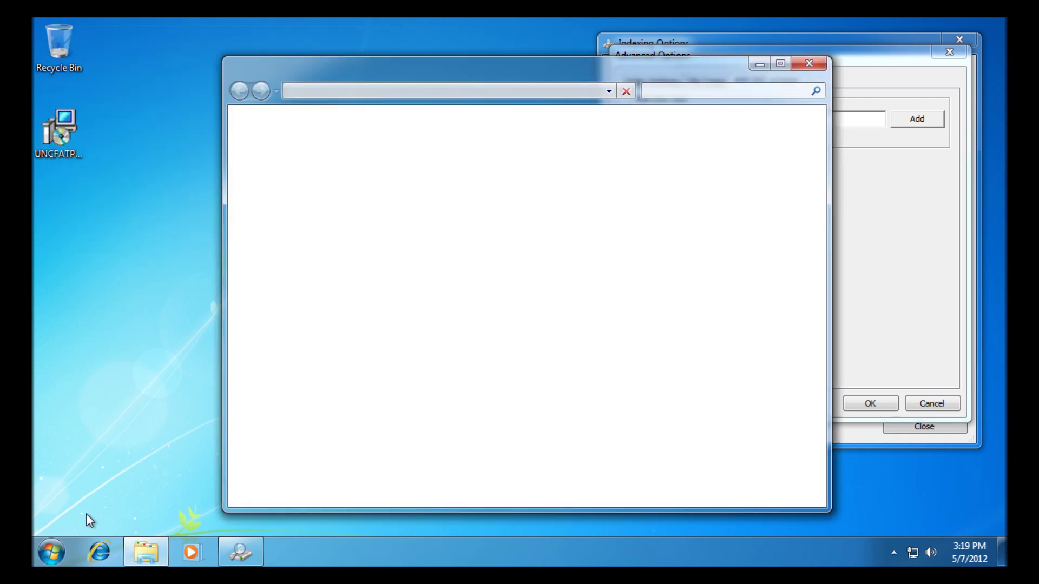
left_click(573, 155)
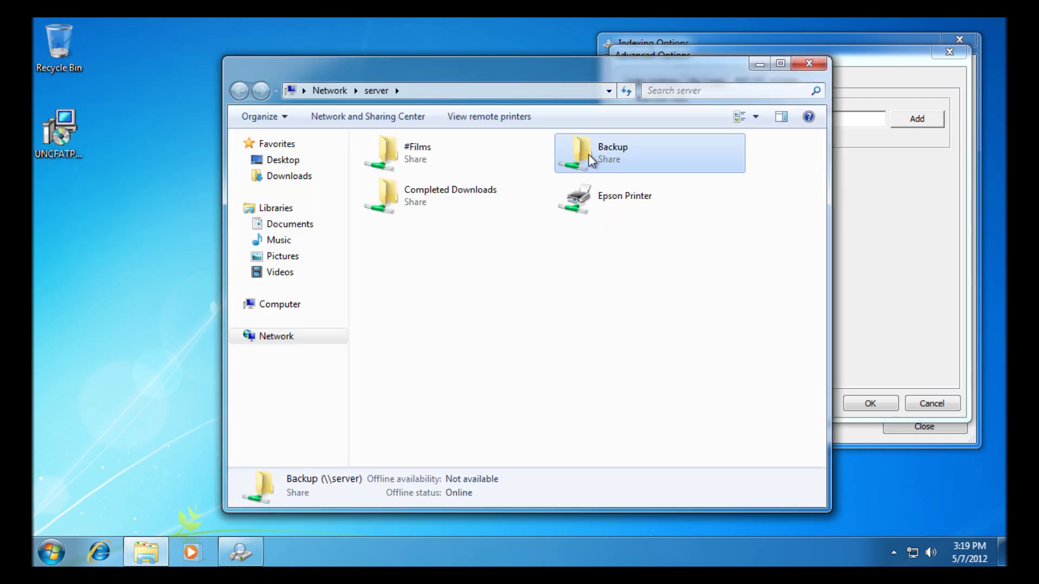
double_click(587, 154)
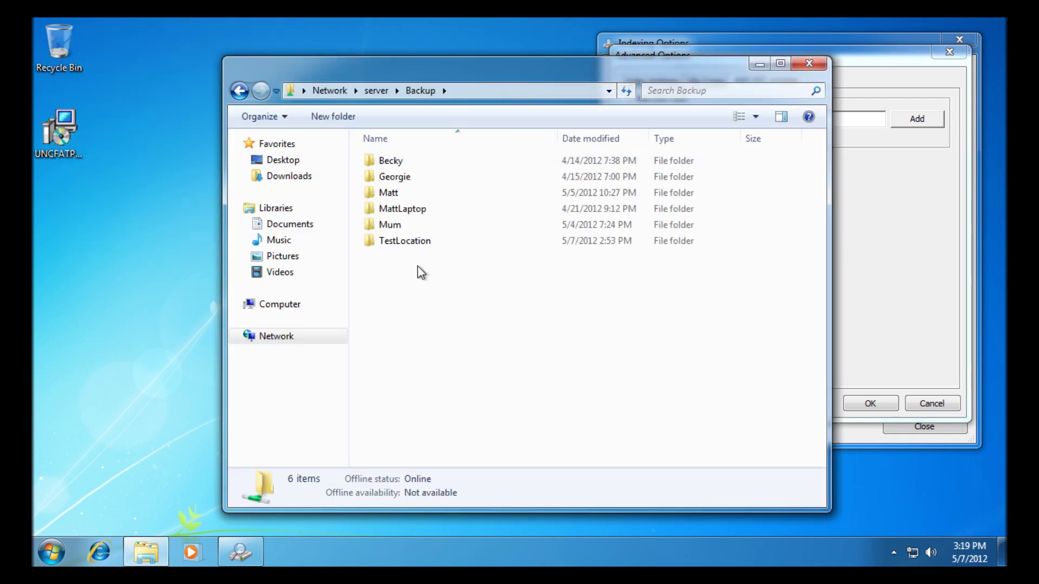
left_click(374, 238)
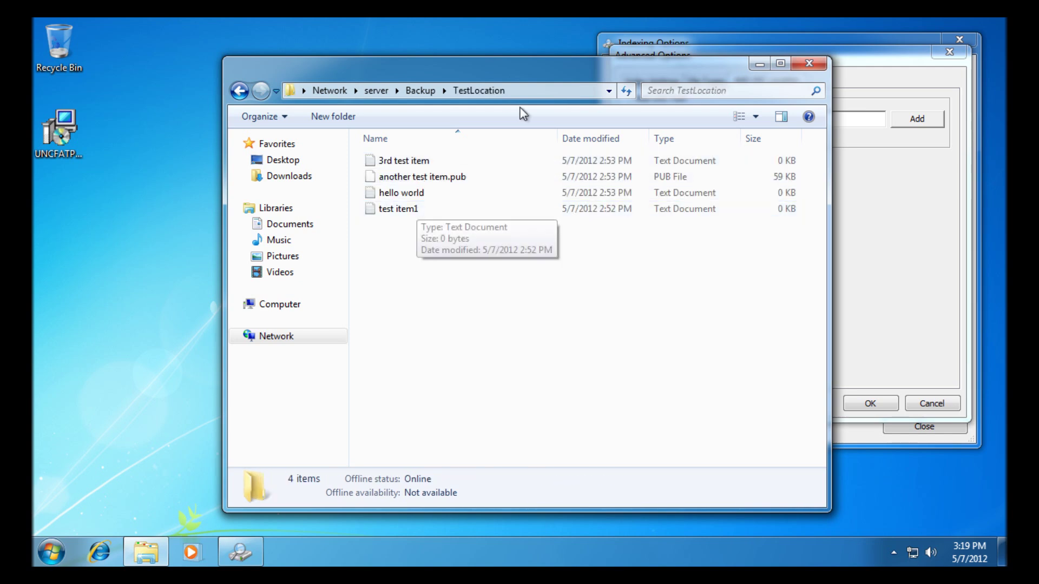
- Copy the folder path \\server\Backup\TestLocation from the address bar
left_click(517, 89)
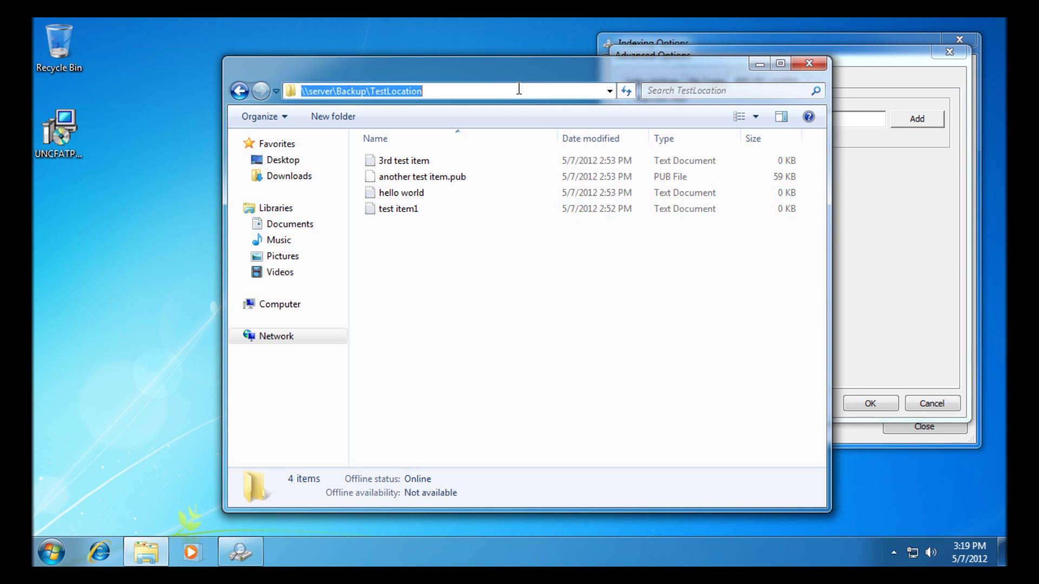
right_click(418, 91)
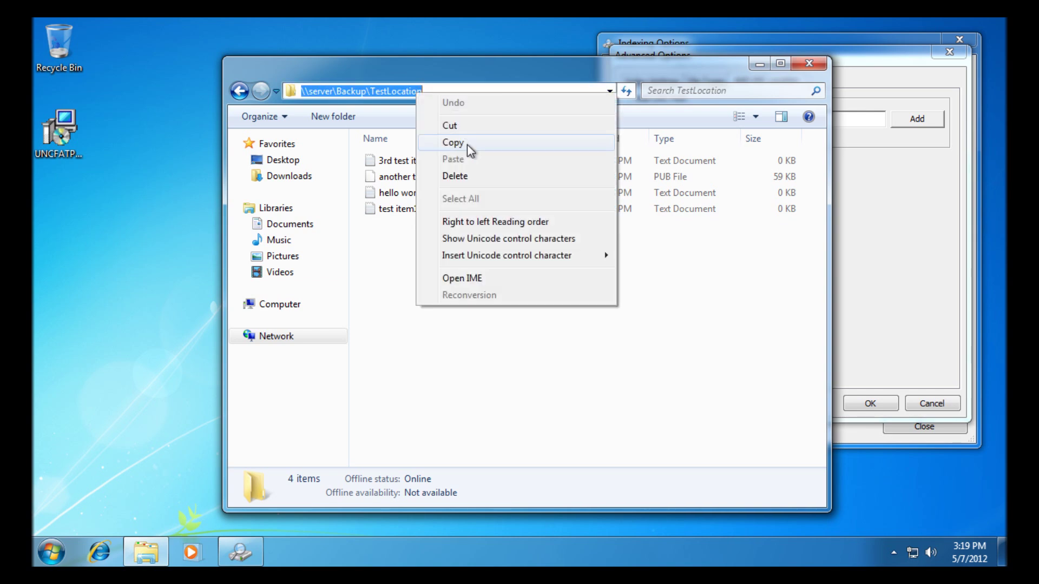
left_click(467, 143)
- Paste \\server\Backup\TestLocation into the UNC Path box, add it, and close Advanced Options
left_click(890, 300)
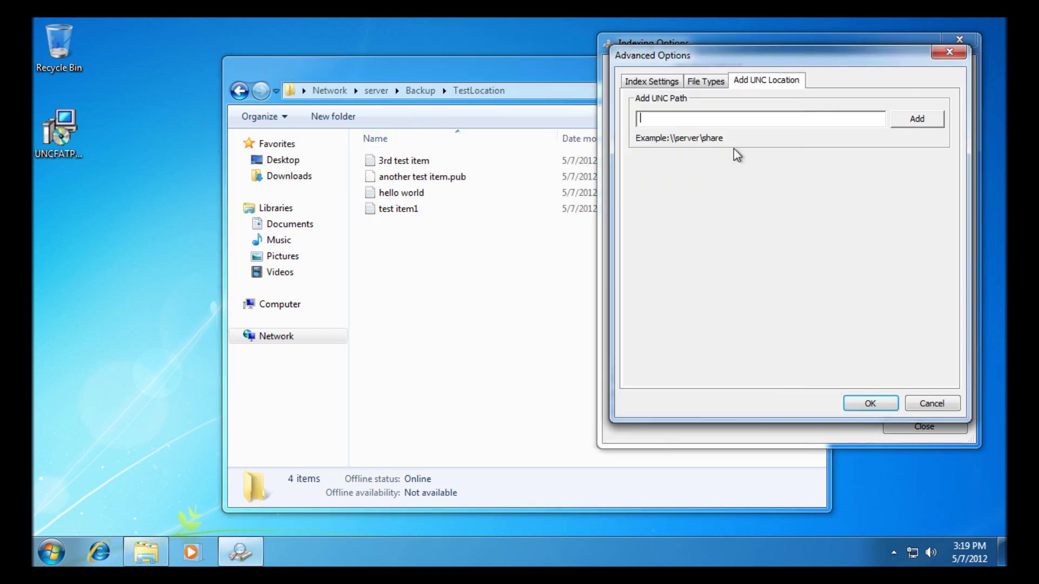
right_click(742, 123)
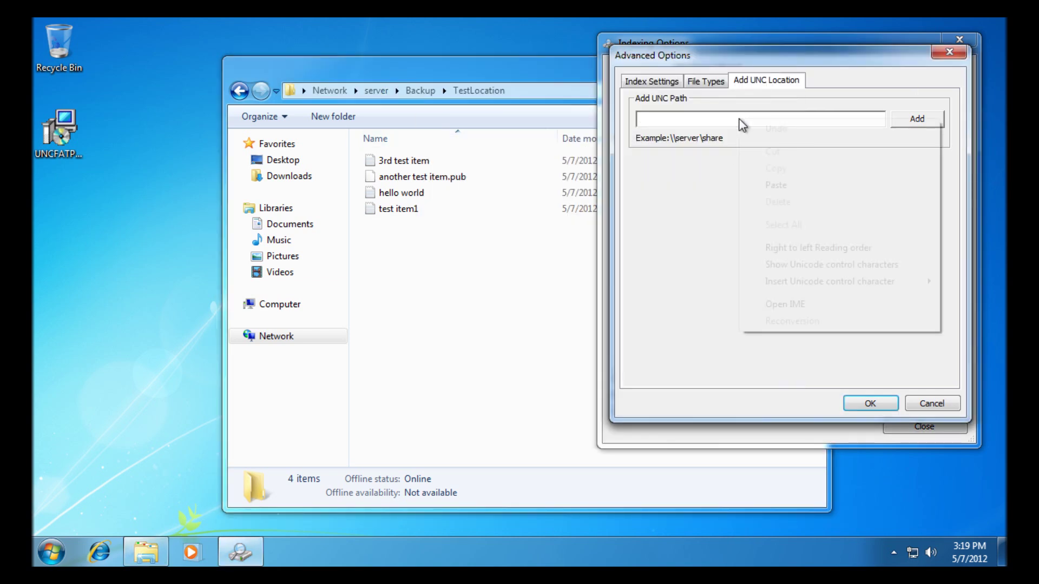
left_click(786, 184)
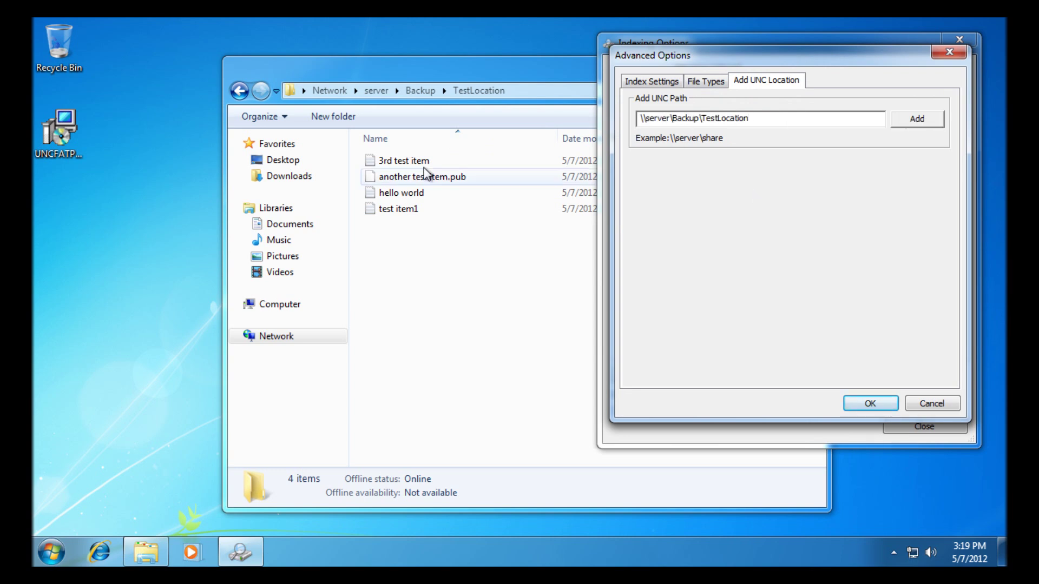
left_click(917, 118)
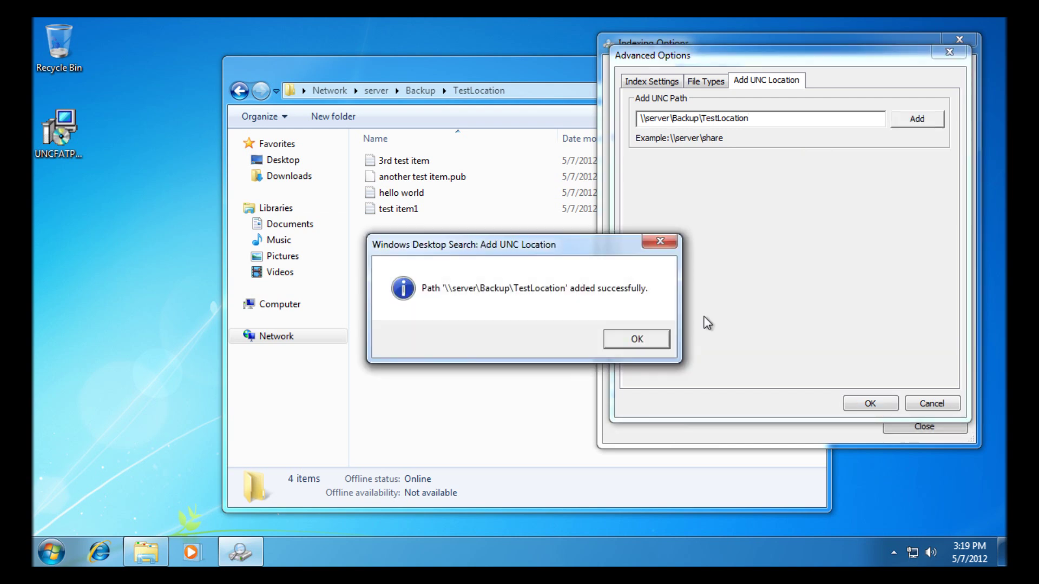
left_click(639, 339)
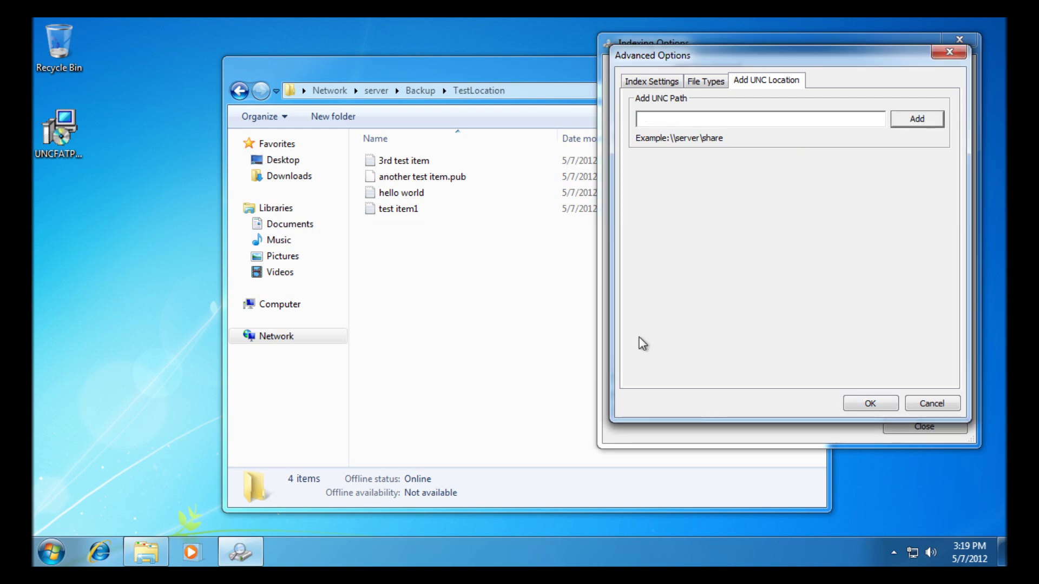
left_click(882, 403)
- Close Indexing Options and Internet Explorer, then try a Start search for '3rd test' and dismiss it
left_click(927, 428)
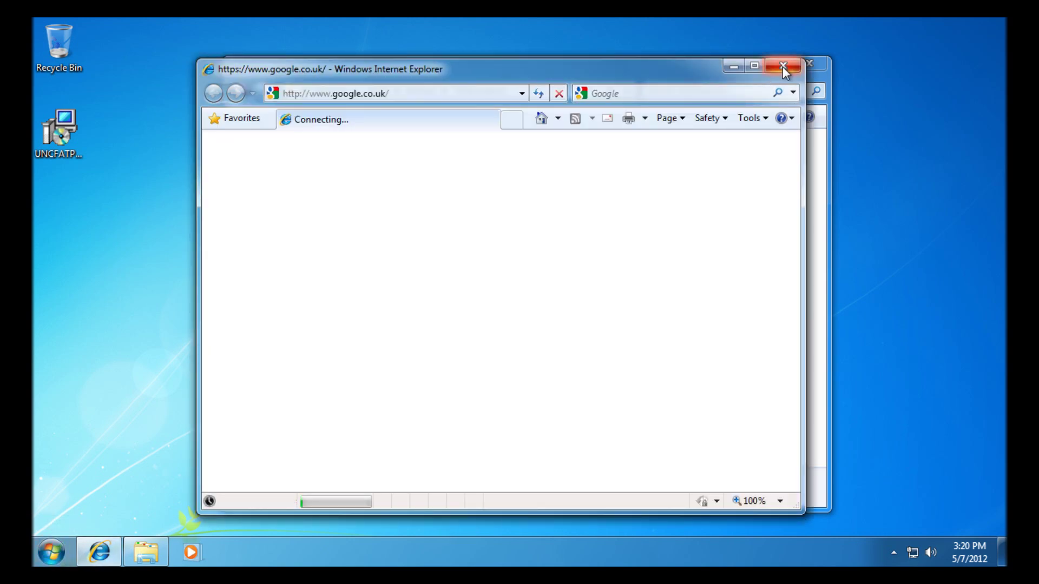
left_click(783, 66)
left_click(59, 553)
type("3rd")
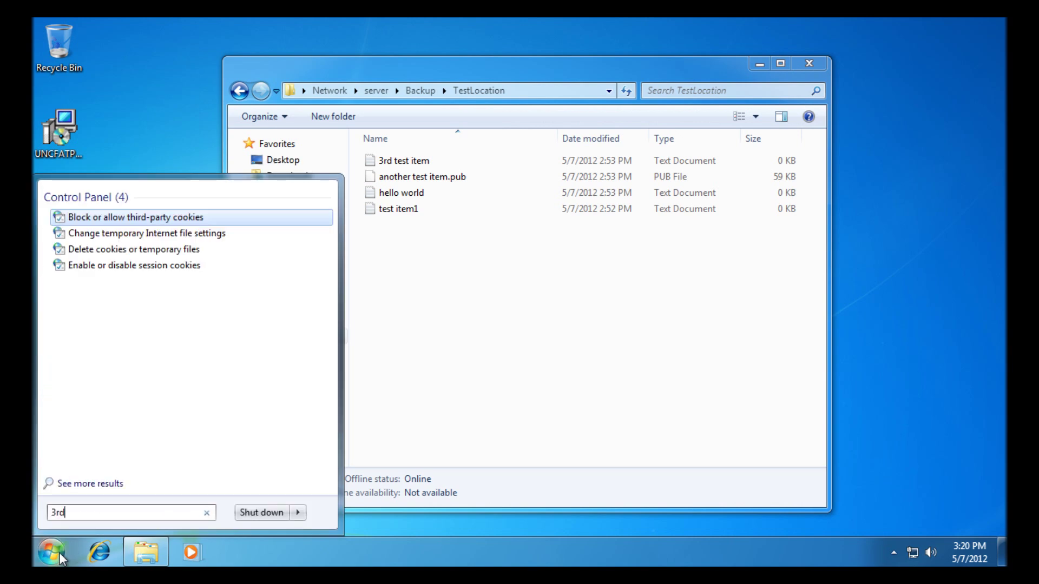
type(" test")
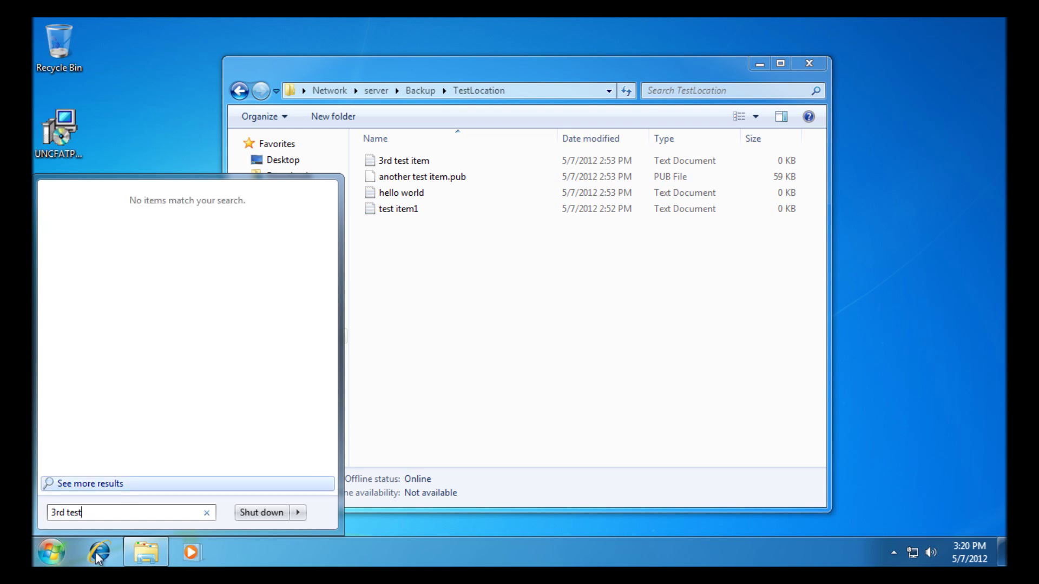
left_click(206, 517)
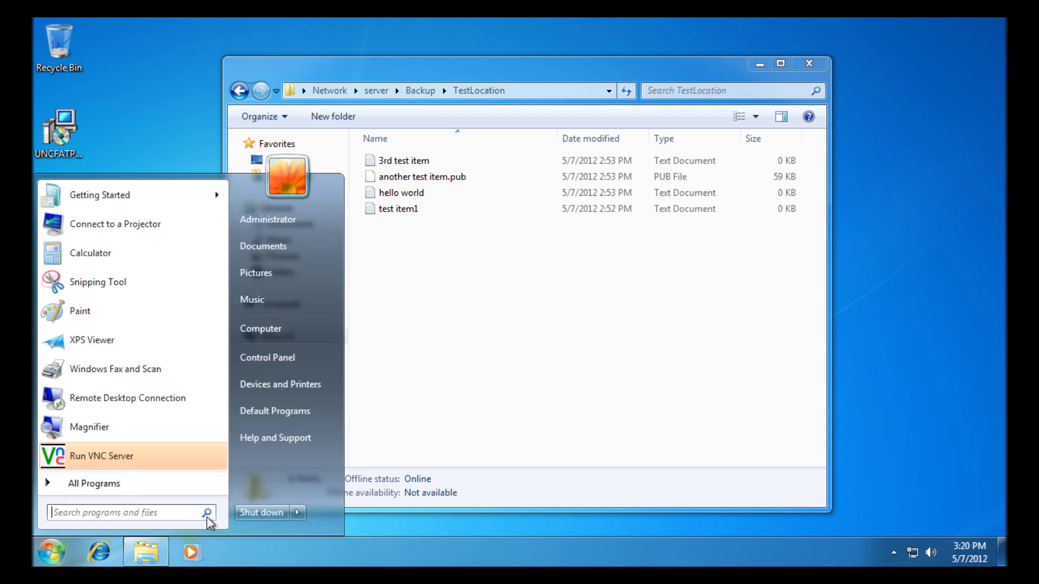
key("Escape")
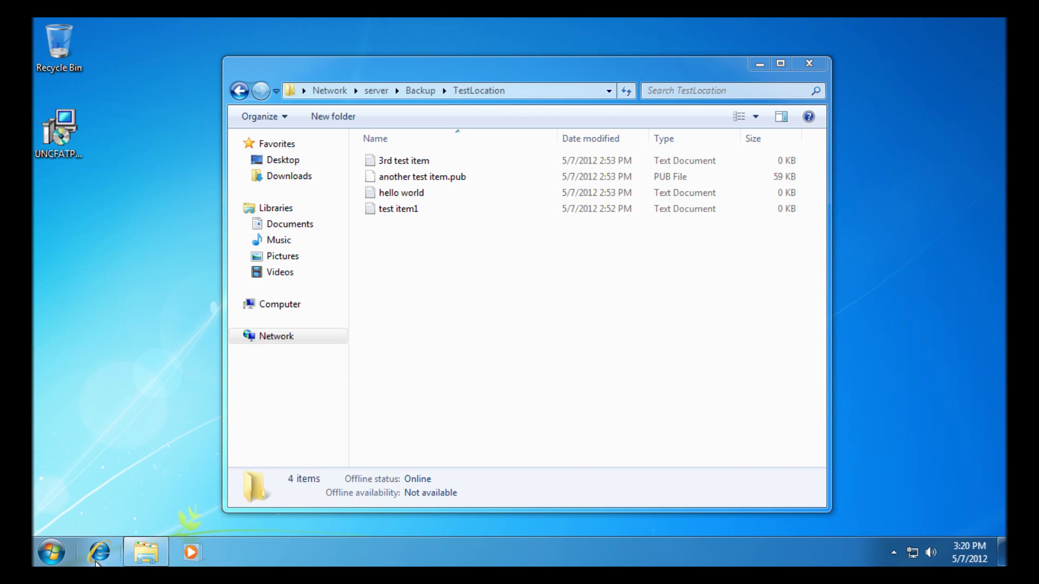
left_click(57, 560)
type("index")
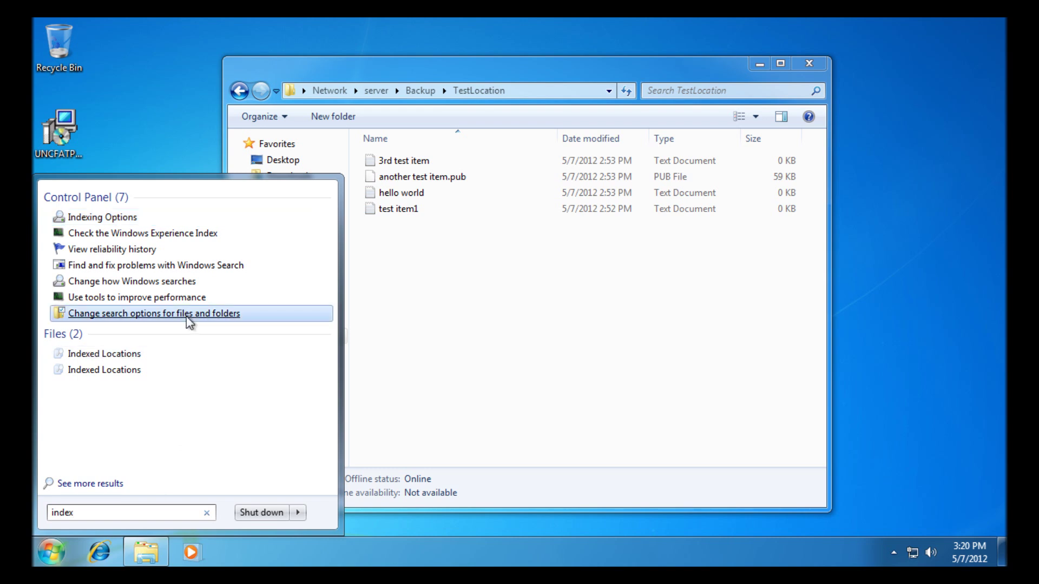
left_click(122, 218)
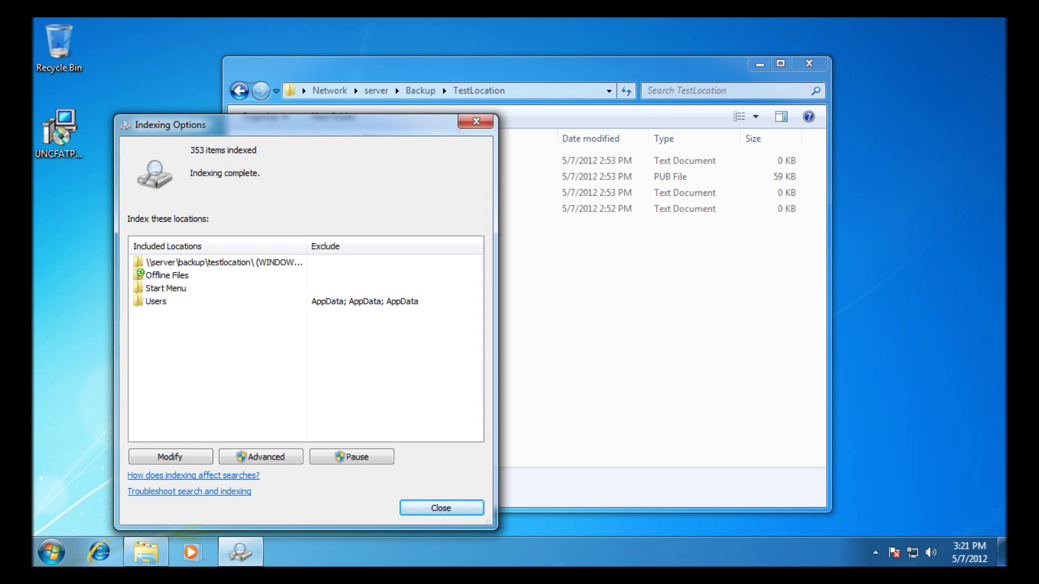
left_click(441, 508)
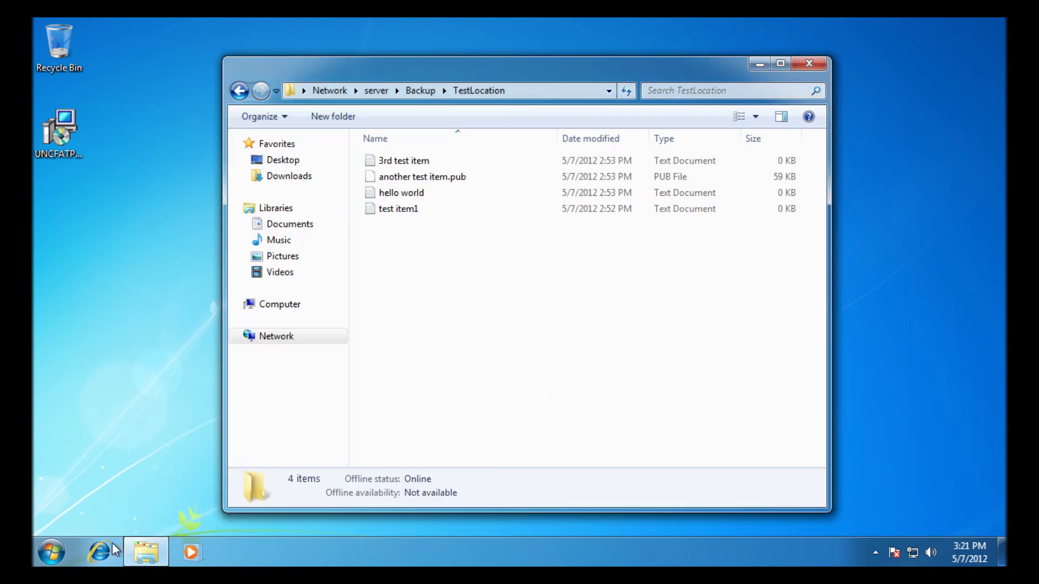
- Search the Start menu for 'test item' to confirm three TestLocation files appear, then close Explorer
left_click(52, 557)
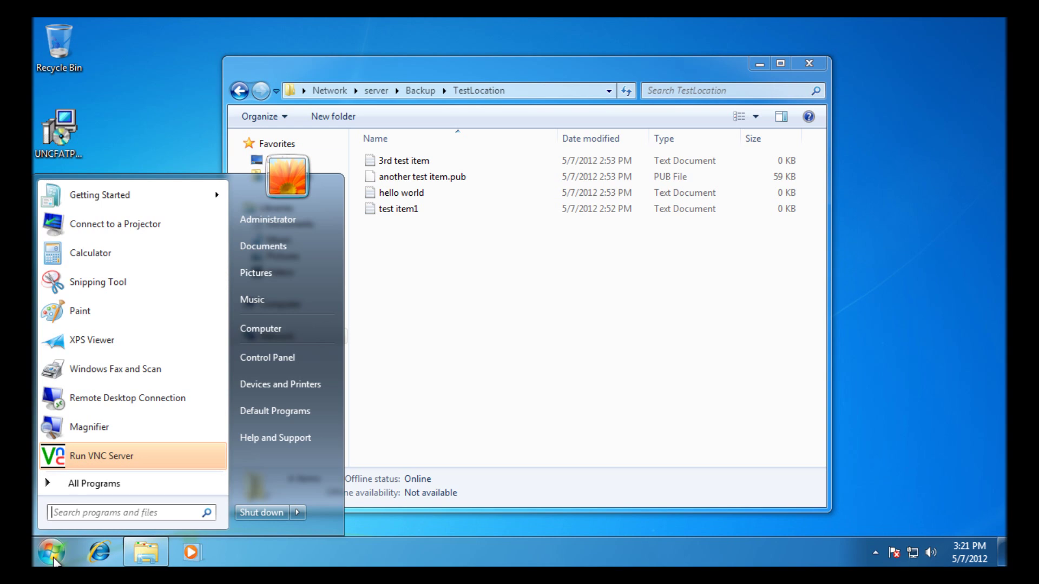
type("test")
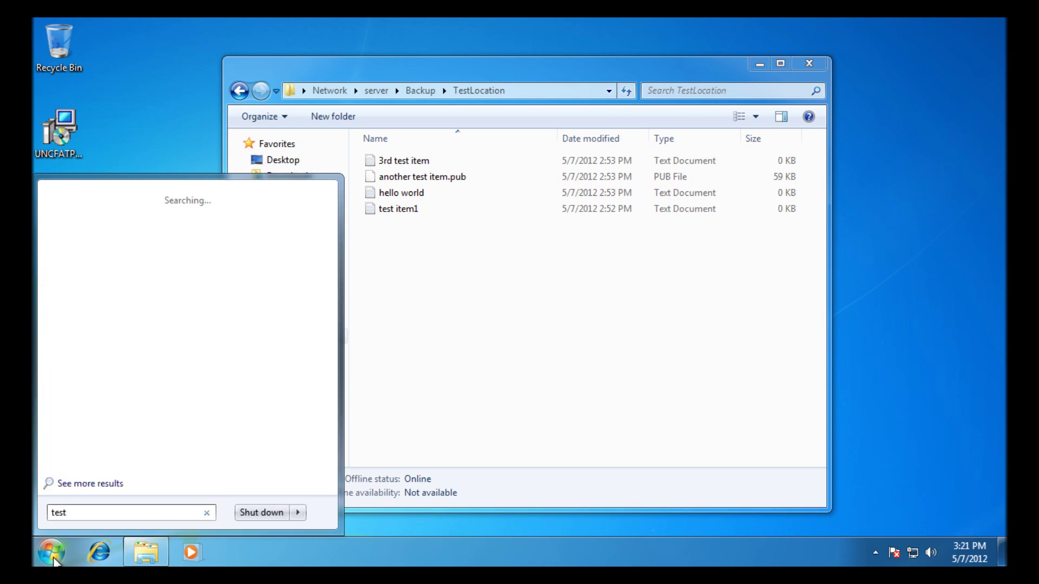
type(" item")
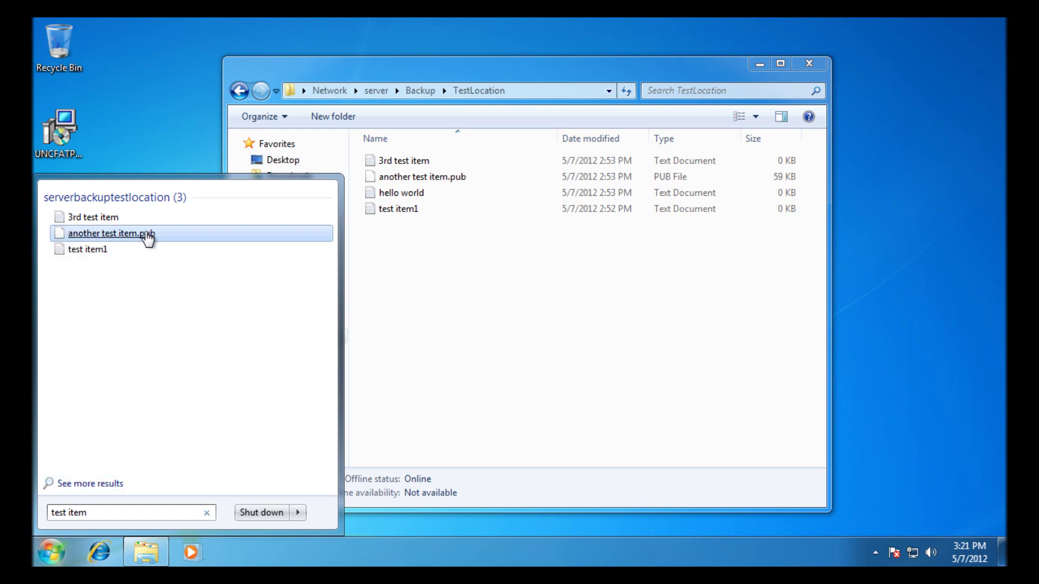
left_click(483, 375)
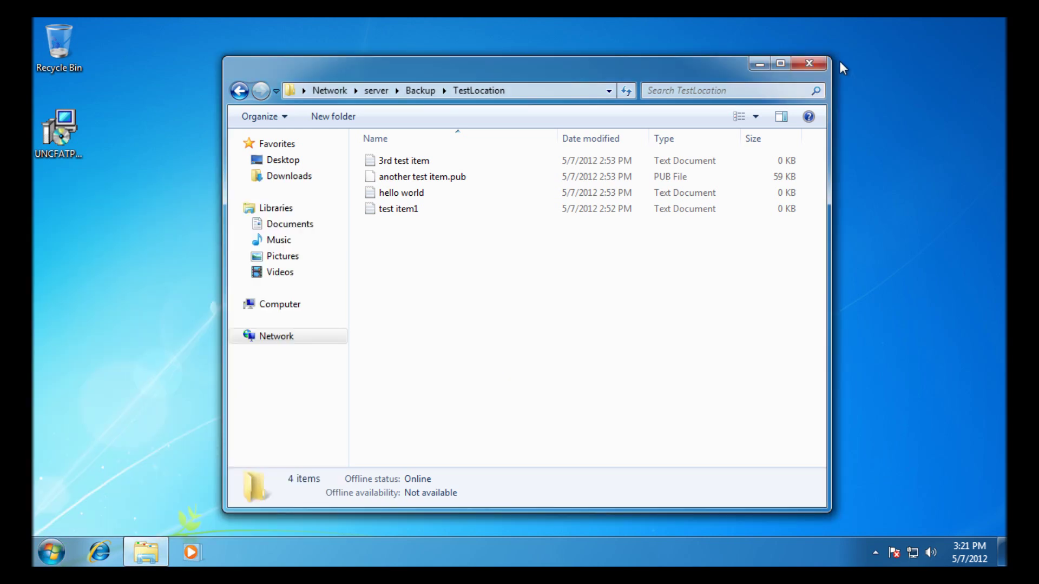
left_click(810, 63)
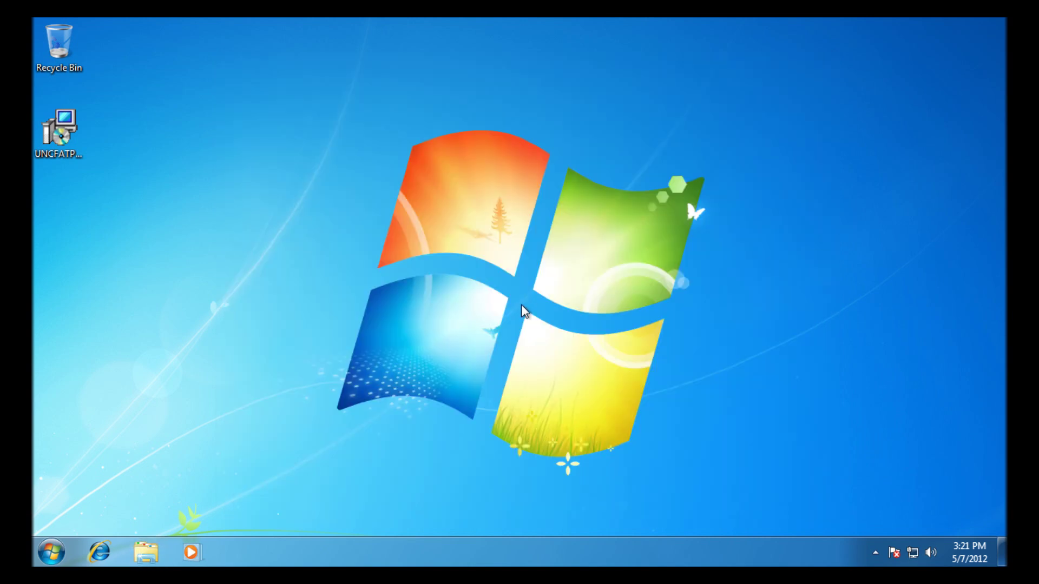
left_click(52, 552)
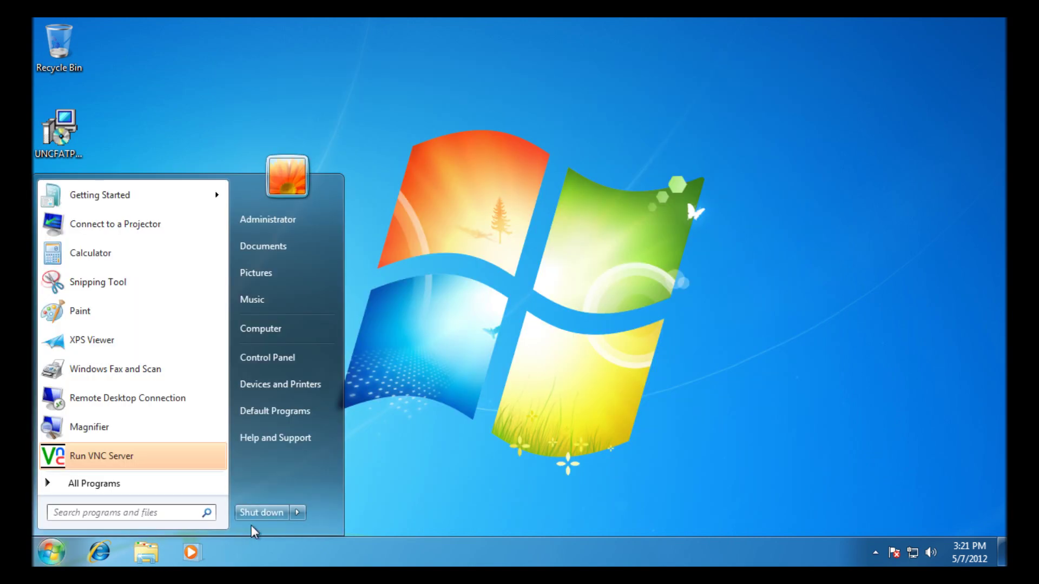